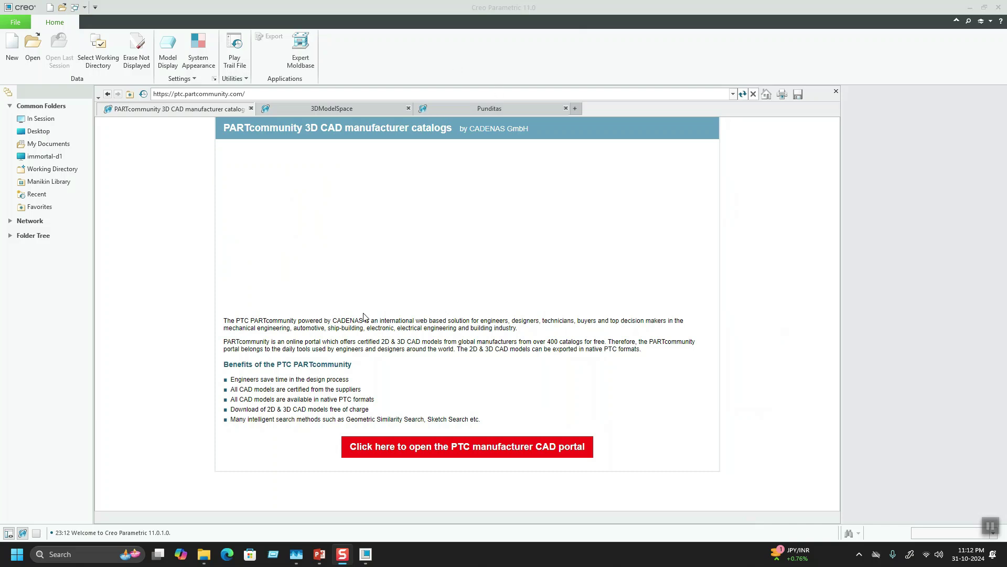
Inspect the Start folder's contents with all file types listed for the working directory, and also in File Explorer.
{"action": "left_click", "coordinate": [115, 37]}
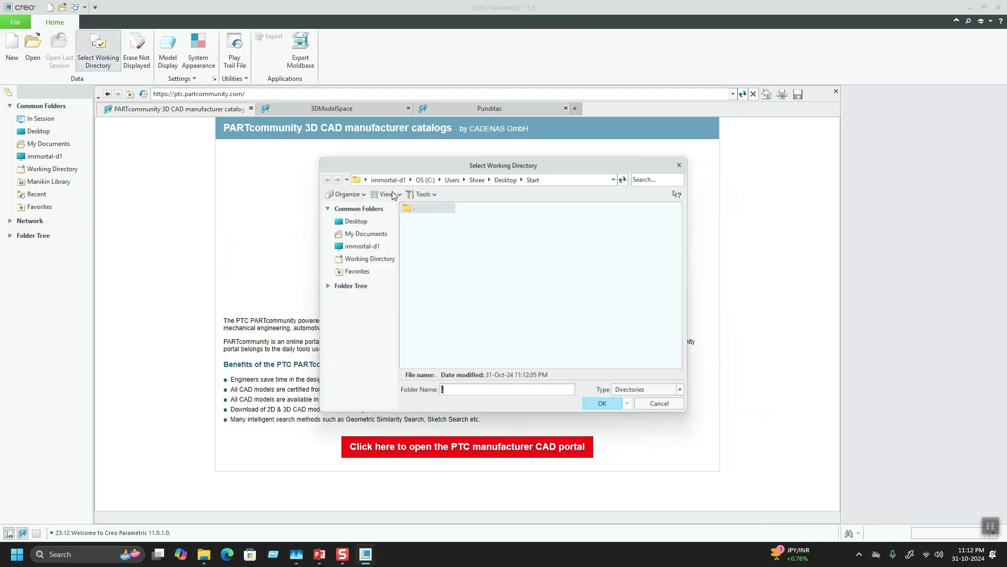
{"action": "left_click", "coordinate": [629, 390]}
{"action": "left_click", "coordinate": [632, 410]}
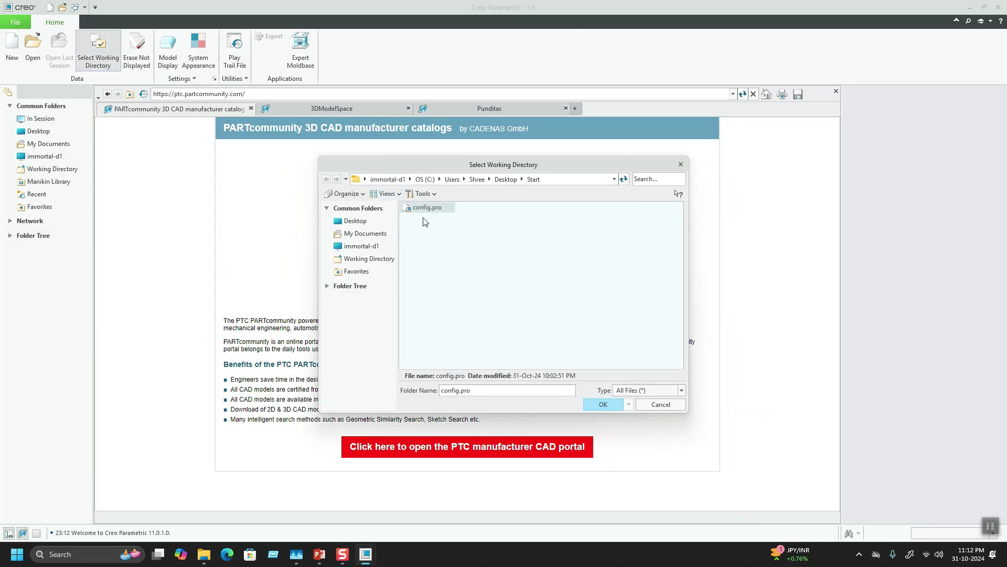
{"action": "left_click", "coordinate": [202, 553]}
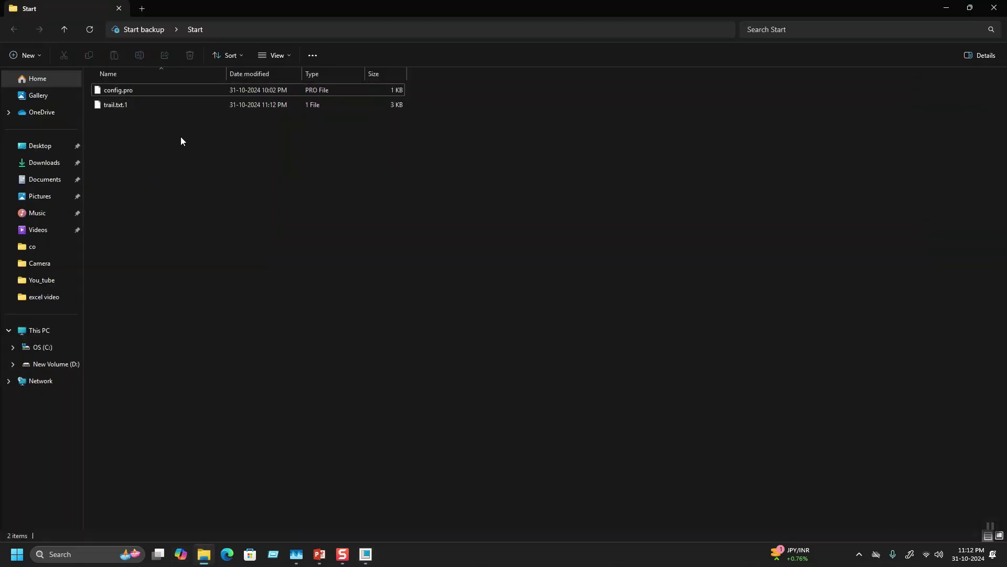
{"action": "left_click", "coordinate": [946, 7]}
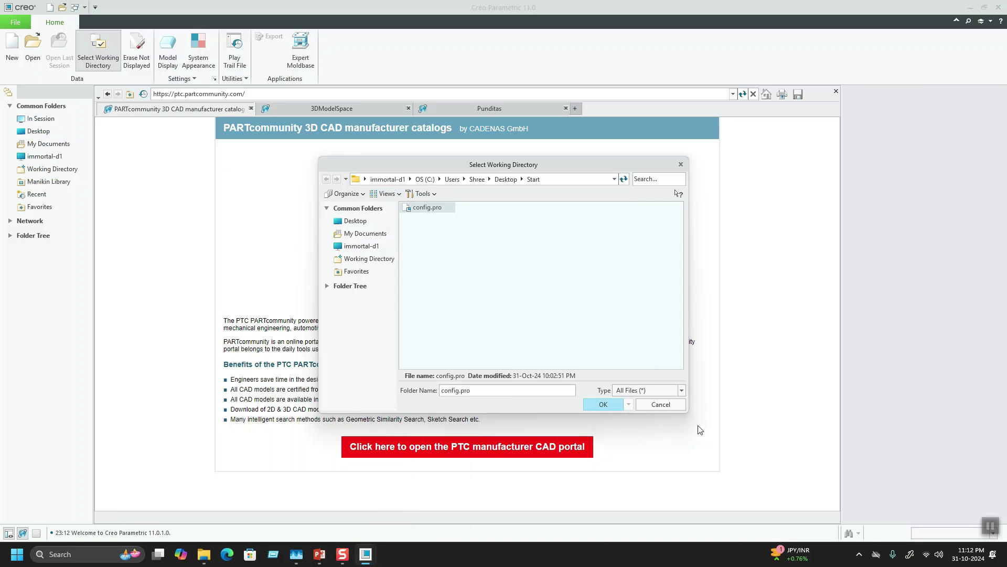
{"action": "left_click", "coordinate": [668, 405]}
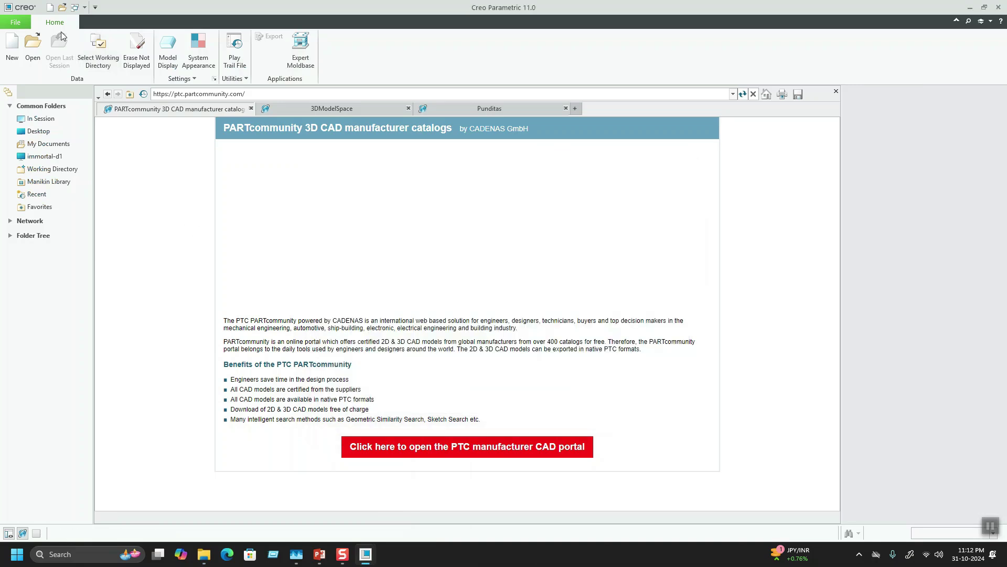
Create a new solid part named New using the default template.
{"action": "left_click", "coordinate": [14, 22]}
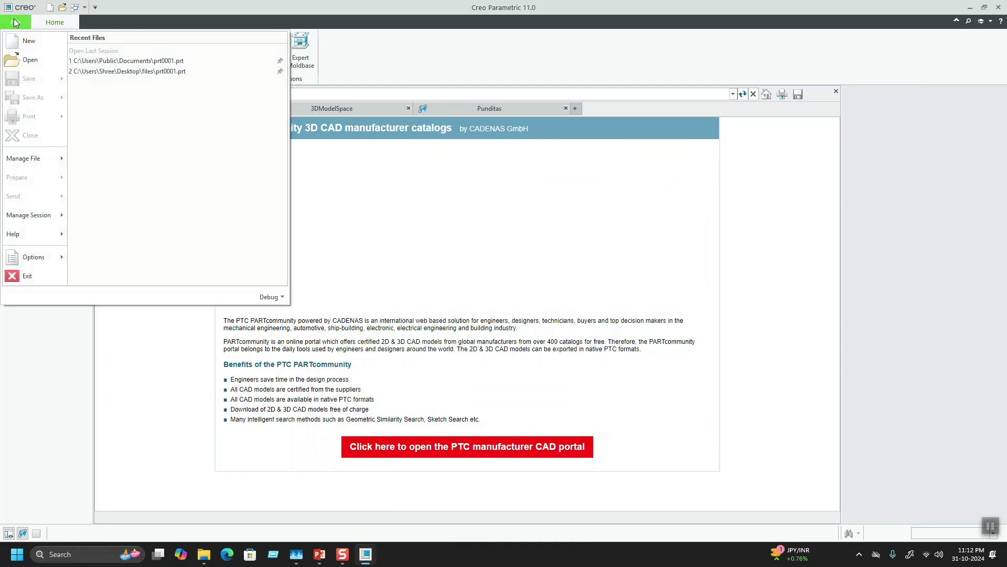
{"action": "left_click", "coordinate": [27, 40]}
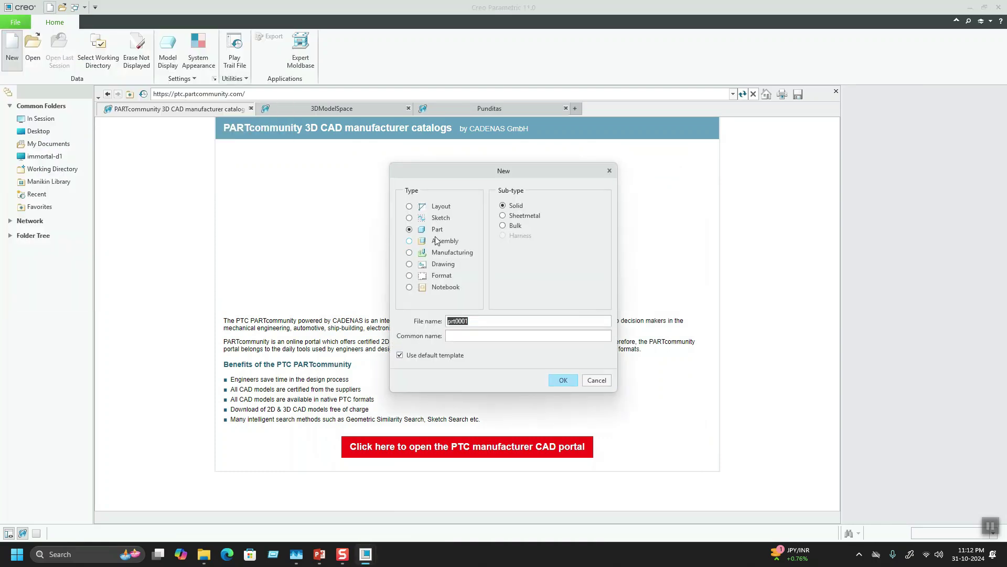
{"action": "left_click", "coordinate": [478, 319]}
{"action": "left_click_drag", "start_coordinate": [477, 320], "coordinate": [435, 322]}
{"action": "type", "text": "Ne"}
{"action": "left_click", "coordinate": [563, 380]}
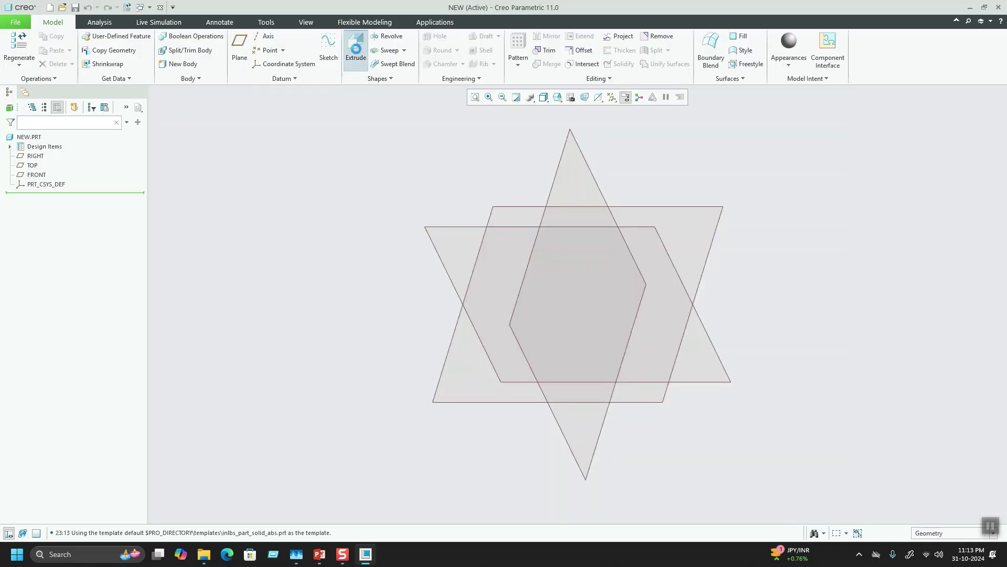
Start an Extrude on the FRONT plane and sketch a circle of diameter 100 centred on the origin.
{"action": "left_click", "coordinate": [356, 50]}
{"action": "left_click", "coordinate": [37, 174]}
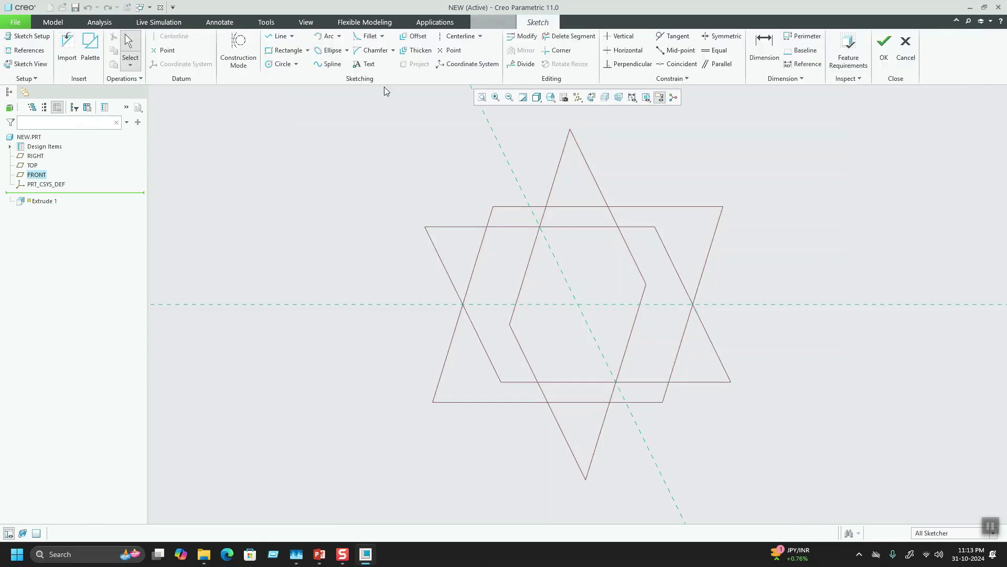
{"action": "left_click", "coordinate": [281, 63]}
{"action": "left_click", "coordinate": [578, 306]}
{"action": "left_click", "coordinate": [611, 267]}
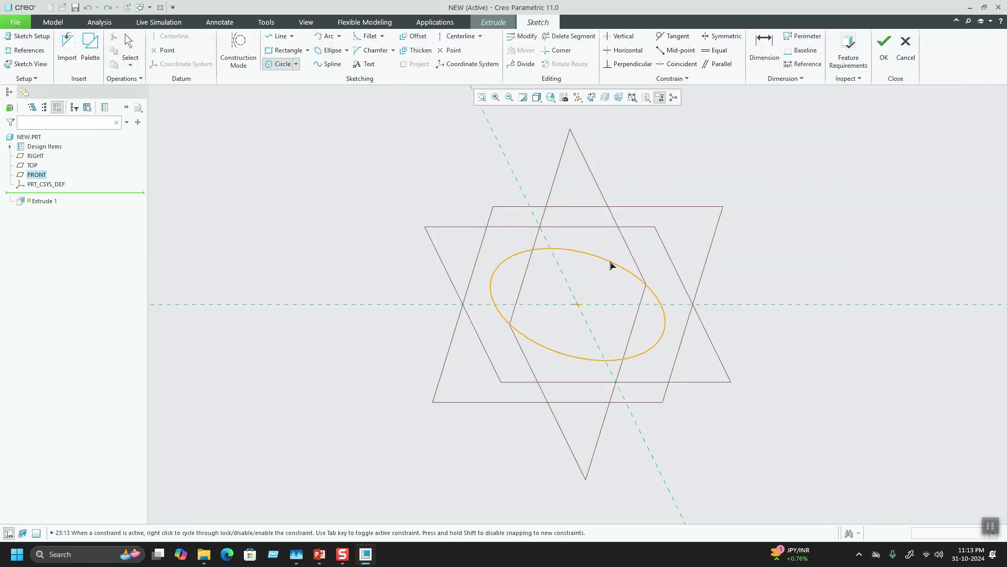
{"action": "middle_click", "coordinate": [646, 231]}
{"action": "double_click", "coordinate": [457, 254]}
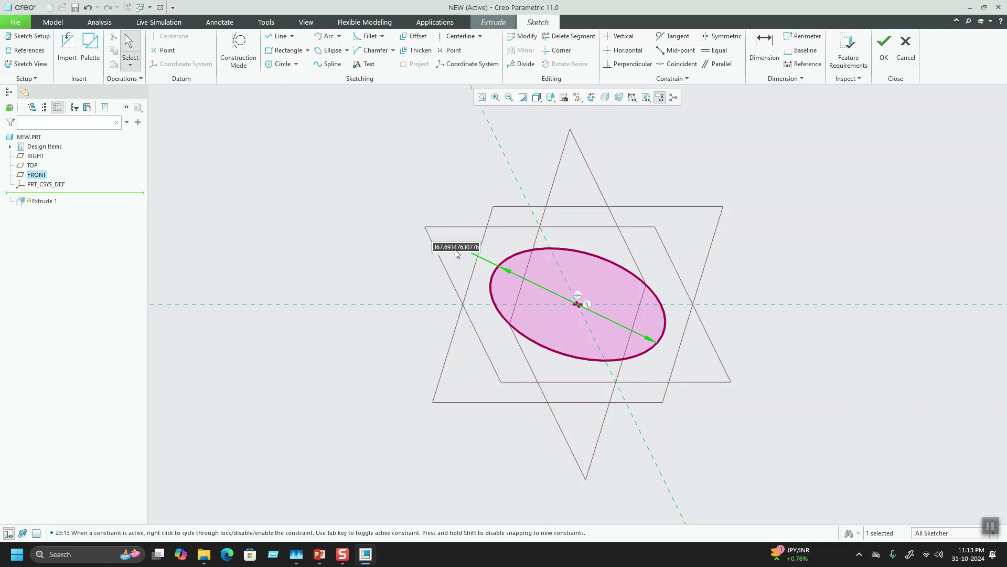
{"action": "type", "text": "100"}
{"action": "key", "text": "Return"}
{"action": "left_click", "coordinate": [884, 47]}
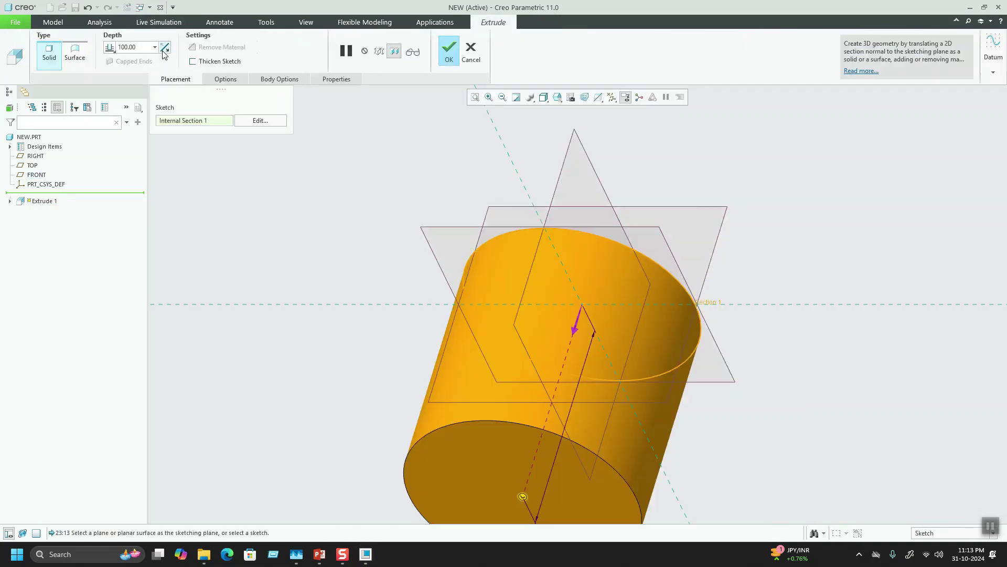
Flip the extrusion direction of the circle and complete the solid cylinder with a depth of 150.
{"action": "left_click", "coordinate": [164, 48]}
{"action": "double_click", "coordinate": [141, 47]}
{"action": "type", "text": "150"}
{"action": "key", "text": "Return"}
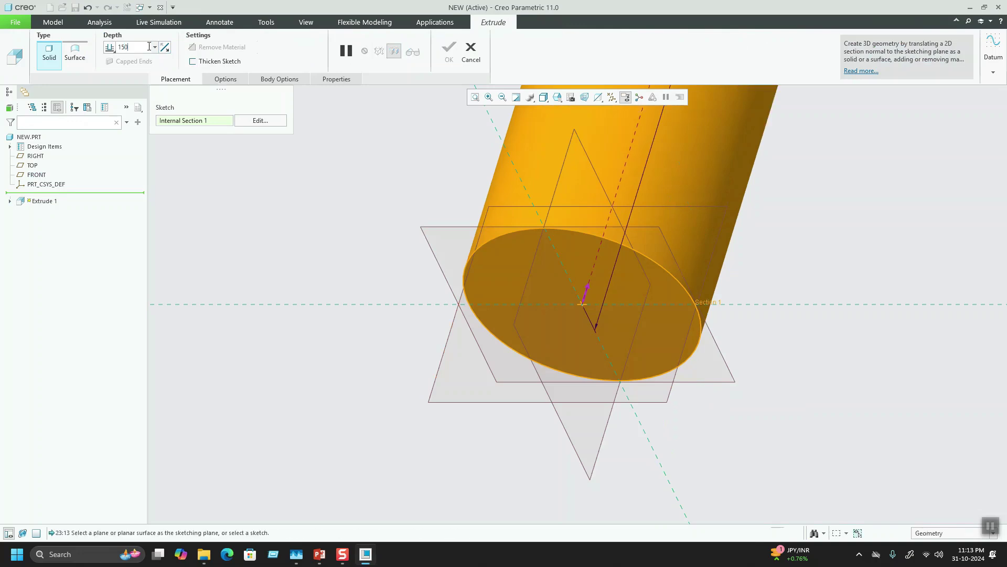
{"action": "left_click", "coordinate": [440, 53]}
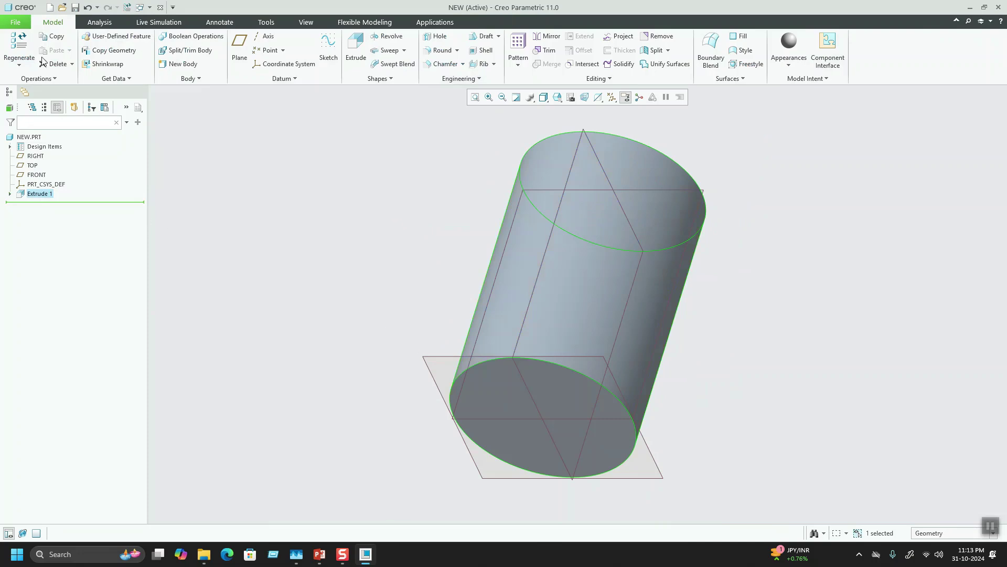
Switch to Task Manager and end the Creo 11.0.1.0 task without saving the part, accepting the loss of unsaved work.
{"action": "left_click", "coordinate": [14, 24]}
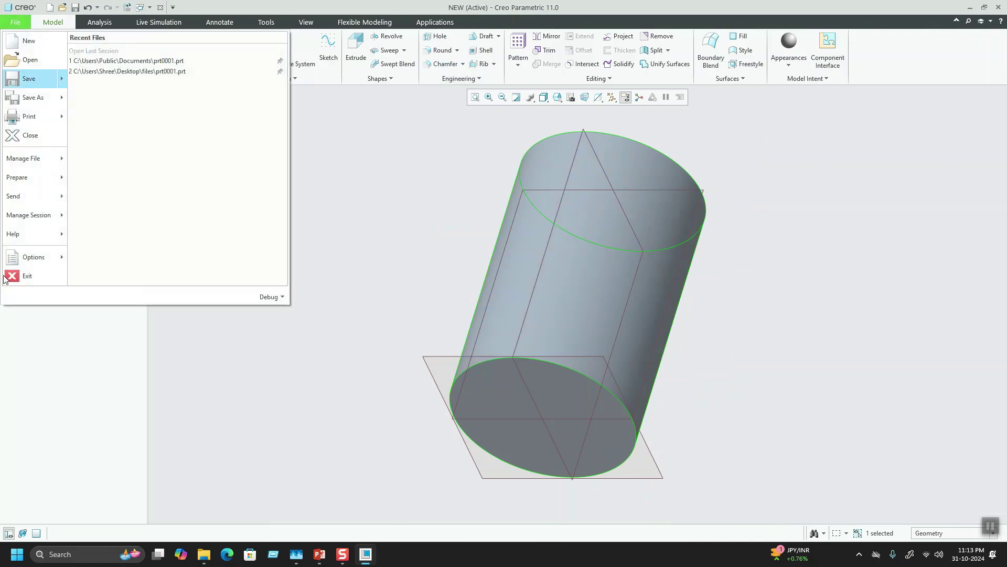
{"action": "left_click", "coordinate": [331, 218]}
{"action": "right_click", "coordinate": [628, 547]}
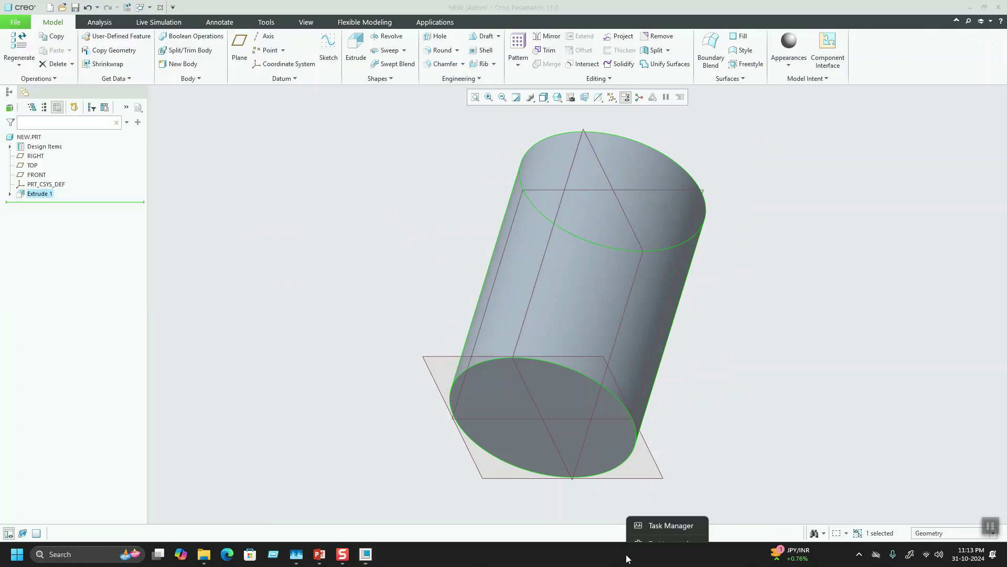
{"action": "left_click", "coordinate": [677, 513]}
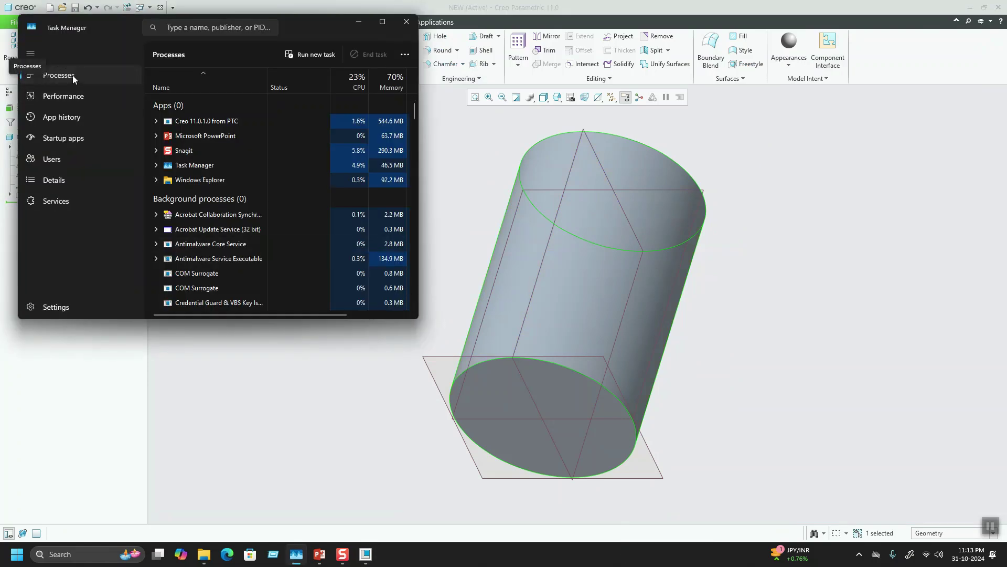
{"action": "right_click", "coordinate": [223, 126]}
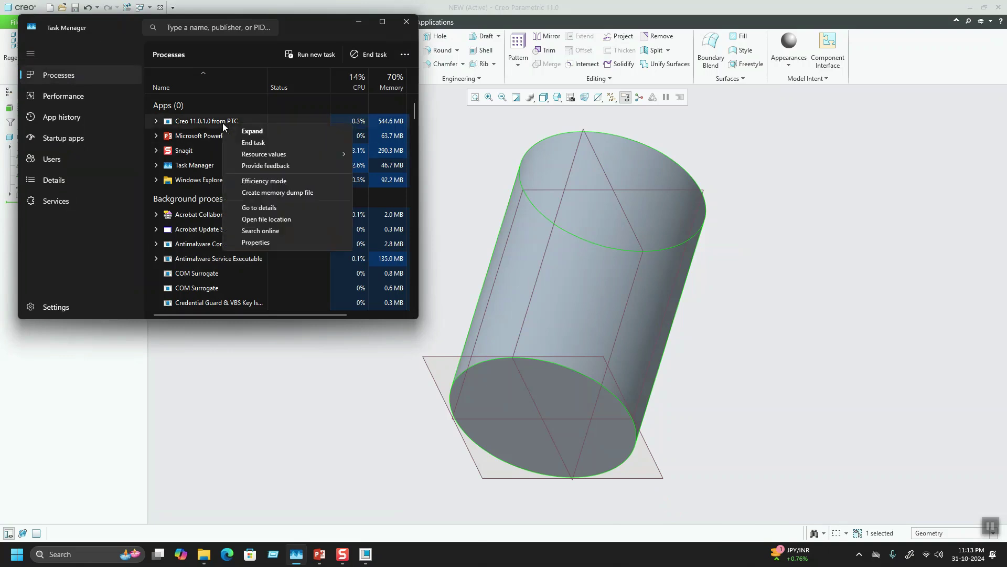
{"action": "left_click", "coordinate": [259, 144]}
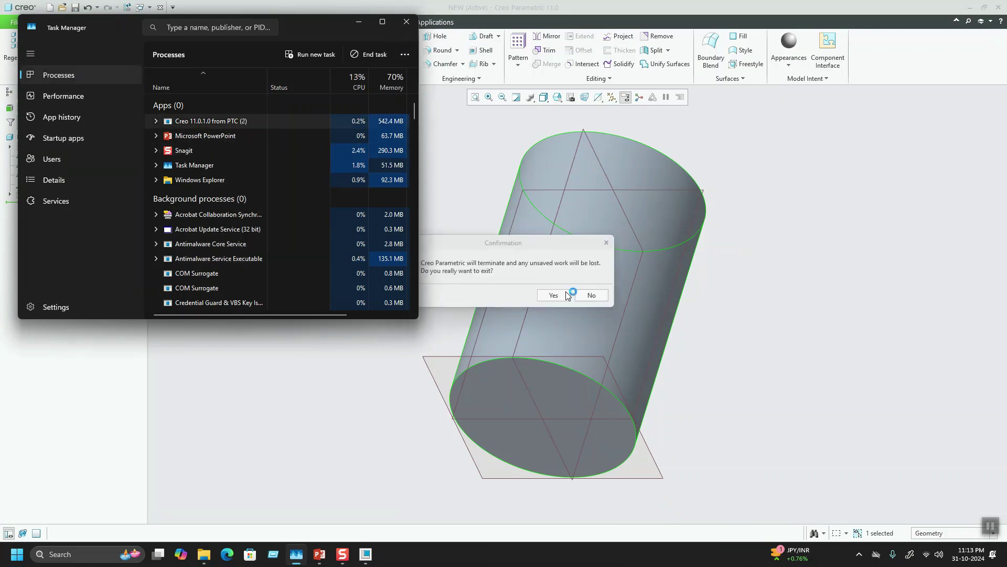
{"action": "left_click", "coordinate": [550, 296]}
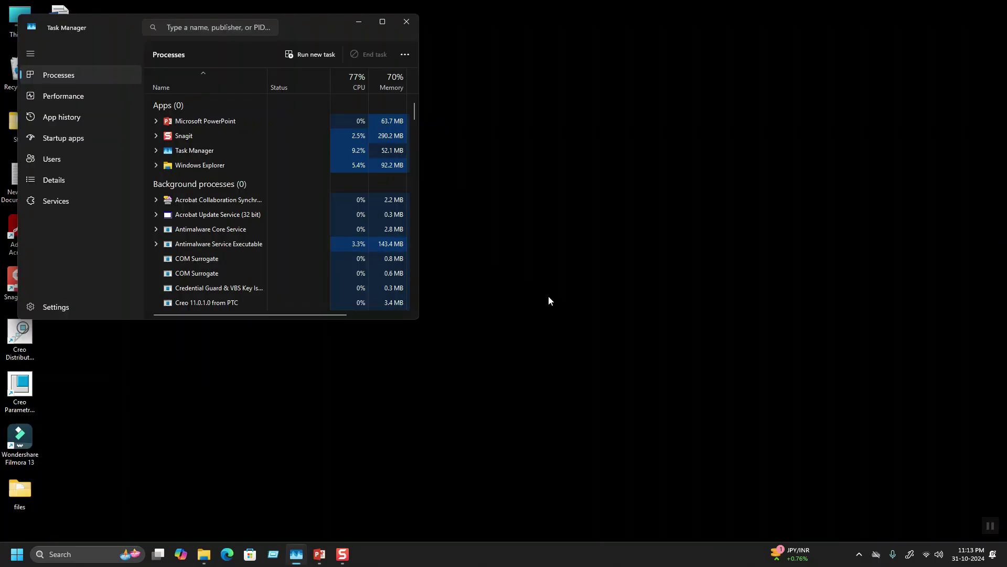
{"action": "left_click_drag", "start_coordinate": [329, 27], "coordinate": [635, 113]}
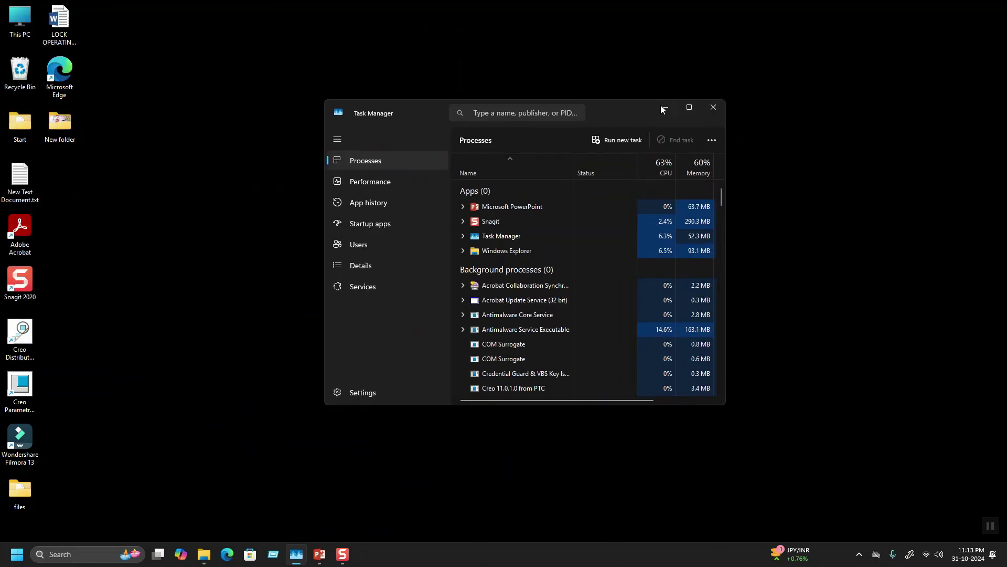
{"action": "left_click", "coordinate": [664, 109]}
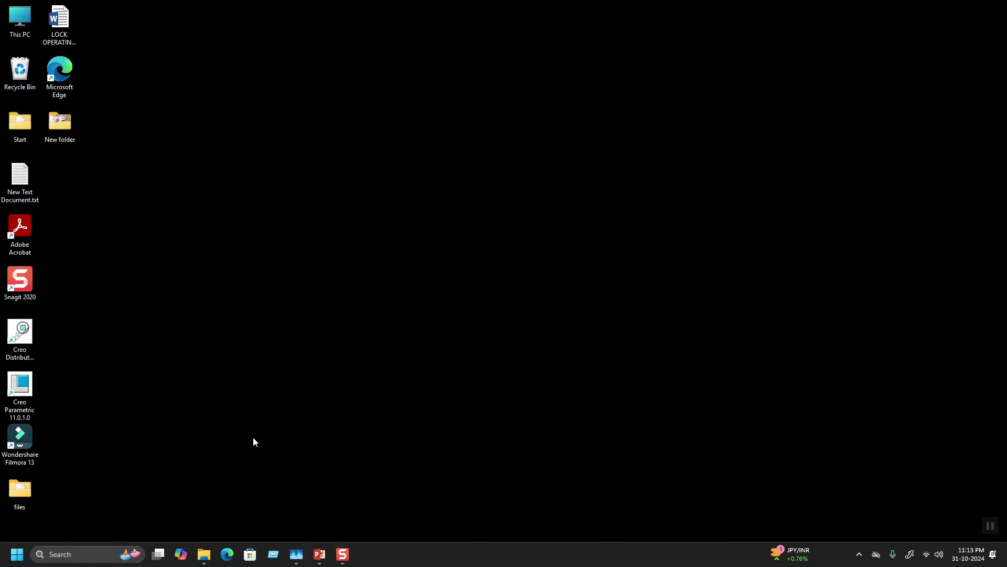
Switch to File Explorer and make a copy of trail.txt.1 in the Start folder.
{"action": "left_click", "coordinate": [203, 554]}
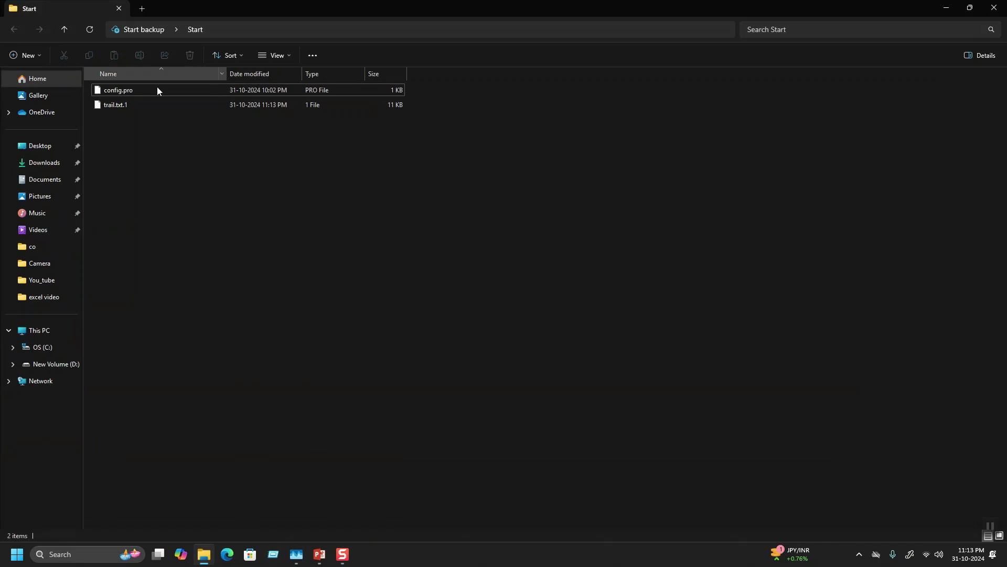
{"action": "left_click", "coordinate": [124, 103]}
{"action": "left_click", "coordinate": [197, 156]}
{"action": "left_click", "coordinate": [127, 108]}
{"action": "right_click", "coordinate": [127, 108]}
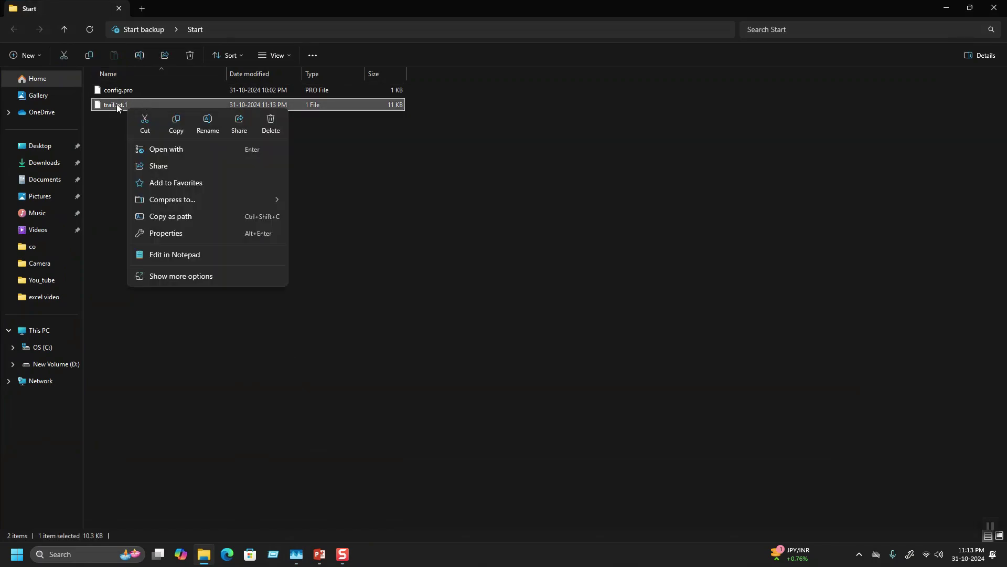
{"action": "left_click", "coordinate": [174, 122]}
{"action": "left_click", "coordinate": [378, 257]}
{"action": "right_click", "coordinate": [354, 178]}
{"action": "left_click", "coordinate": [371, 196]}
{"action": "left_click", "coordinate": [670, 238]}
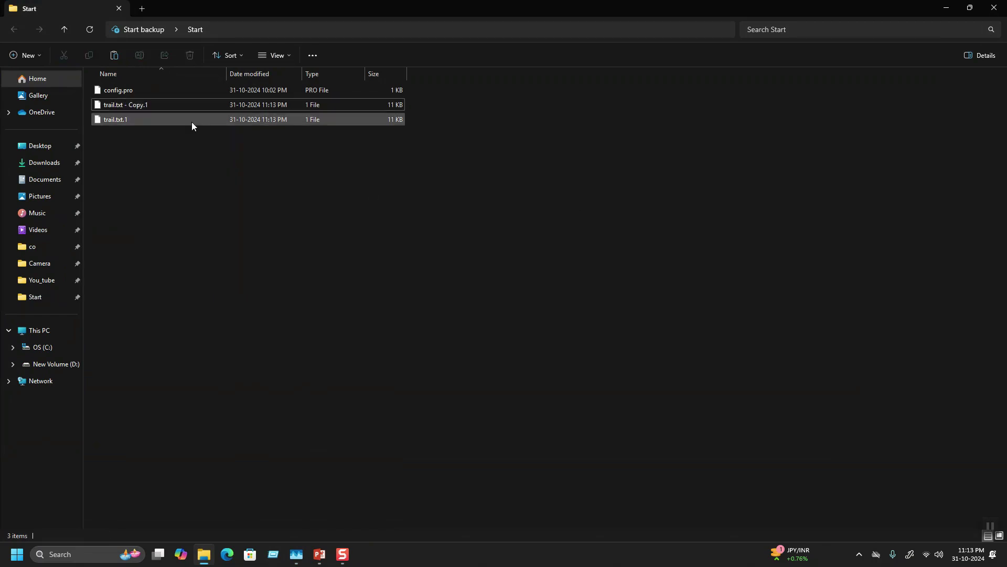
Rename the copied trail file as New.txt, accepting the file extension change.
{"action": "double_click", "coordinate": [127, 109]}
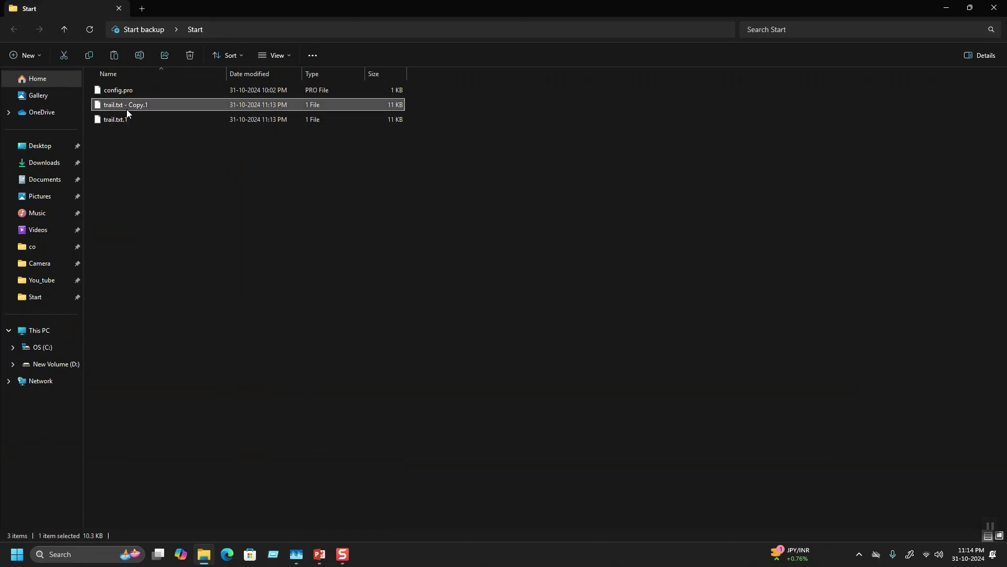
{"action": "key", "text": "Escape"}
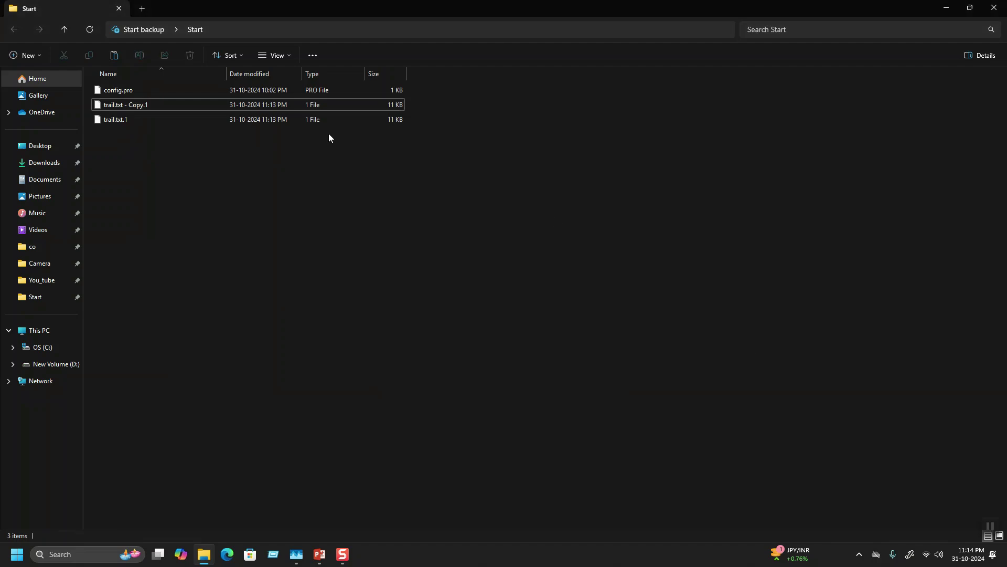
{"action": "left_click", "coordinate": [163, 102]}
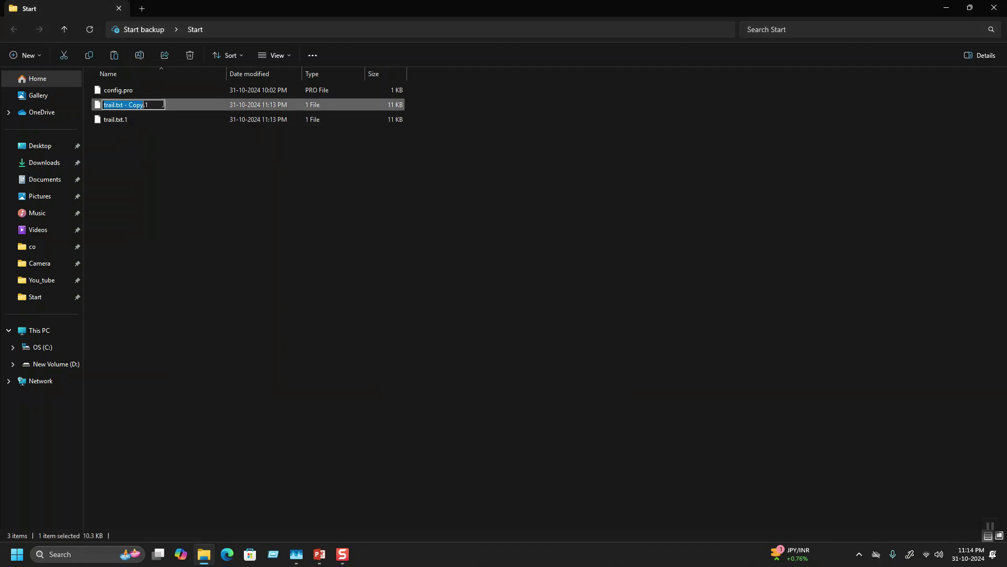
{"action": "mouse_move", "coordinate": [129, 104]}
{"action": "left_mouse_down"}
{"action": "mouse_move", "coordinate": [155, 103]}
{"action": "mouse_move", "coordinate": [105, 104]}
{"action": "mouse_move", "coordinate": [124, 109]}
{"action": "left_mouse_up"}
{"action": "key", "text": "BackSpace"}
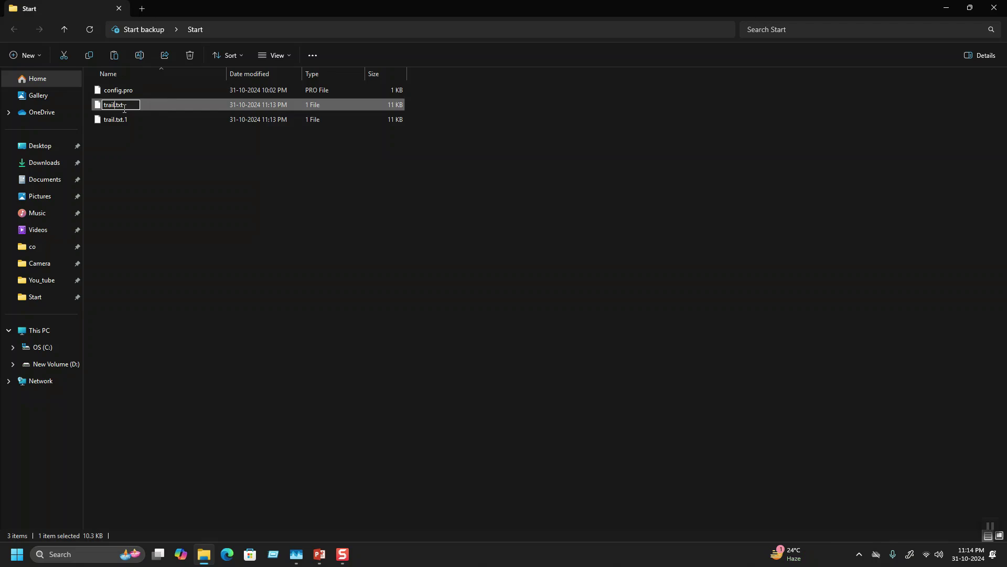
{"action": "key", "text": "BackSpace"}
{"action": "key", "text": "BackSpace"}
{"action": "key", "text": "BackSpace"}
{"action": "key", "text": "BackSpace"}
{"action": "key", "text": "BackSpace"}
{"action": "type", "text": "New"}
{"action": "key", "text": "Return"}
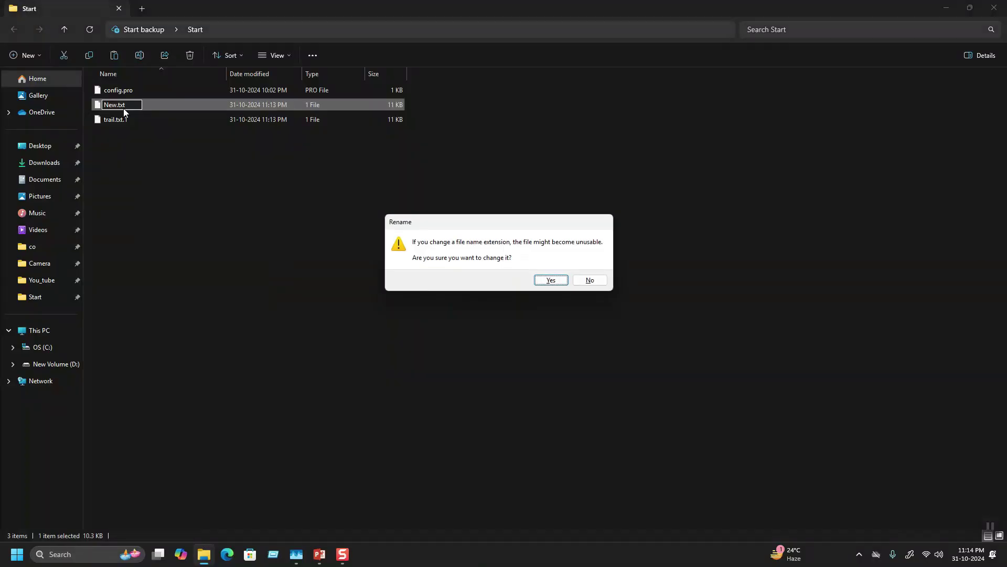
{"action": "left_click", "coordinate": [549, 281]}
{"action": "left_click", "coordinate": [361, 246]}
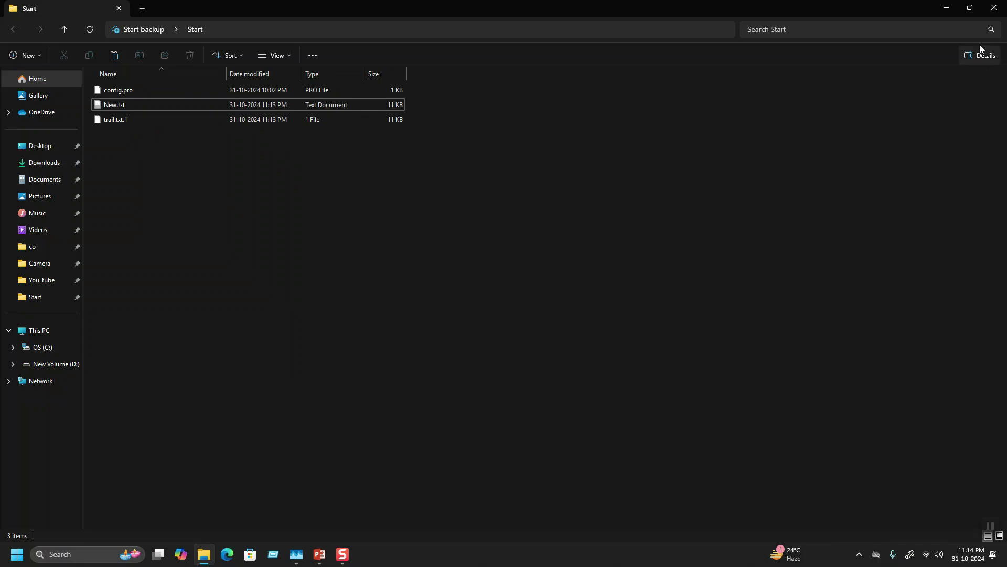
Minimize the Start folder window and relaunch Creo Parametric 11.0.1.0 from the desktop.
{"action": "left_click", "coordinate": [948, 8]}
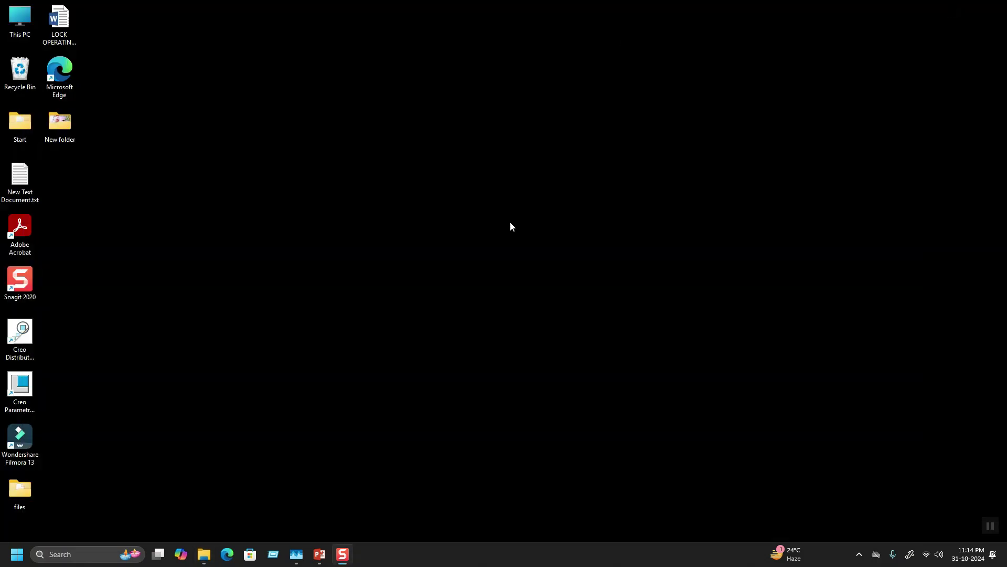
{"action": "double_click", "coordinate": [36, 388]}
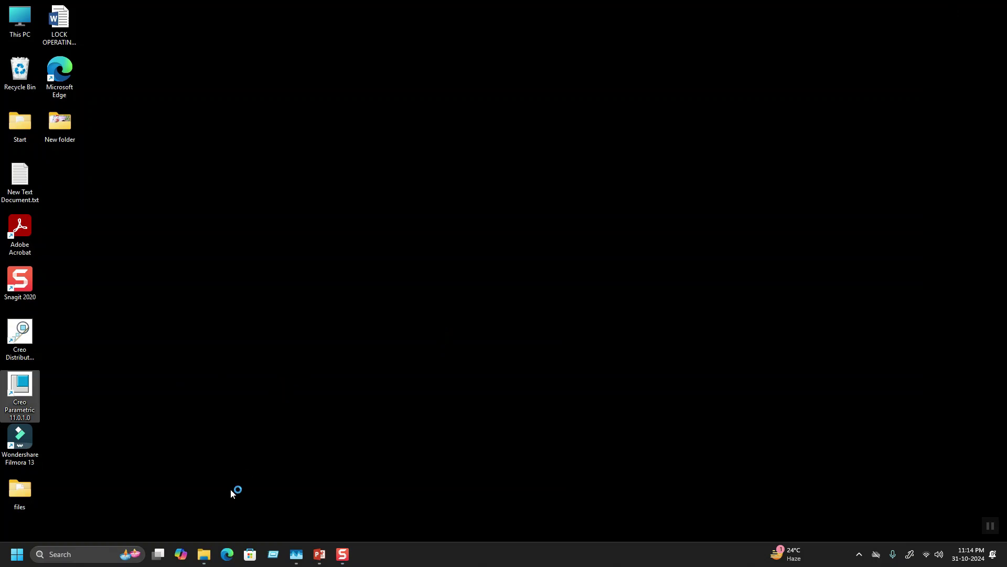
{"action": "left_click", "coordinate": [204, 554]}
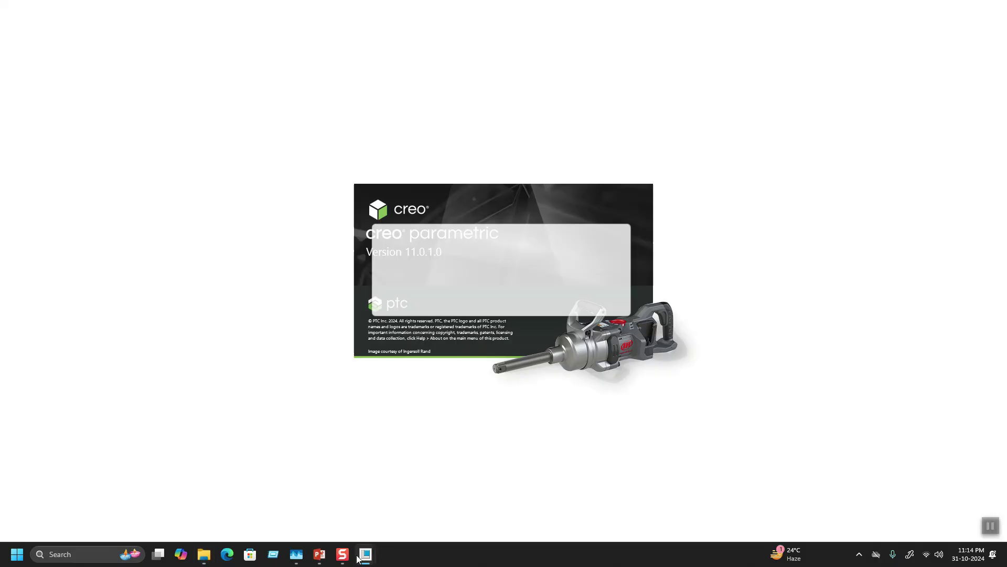
{"action": "left_click", "coordinate": [611, 308]}
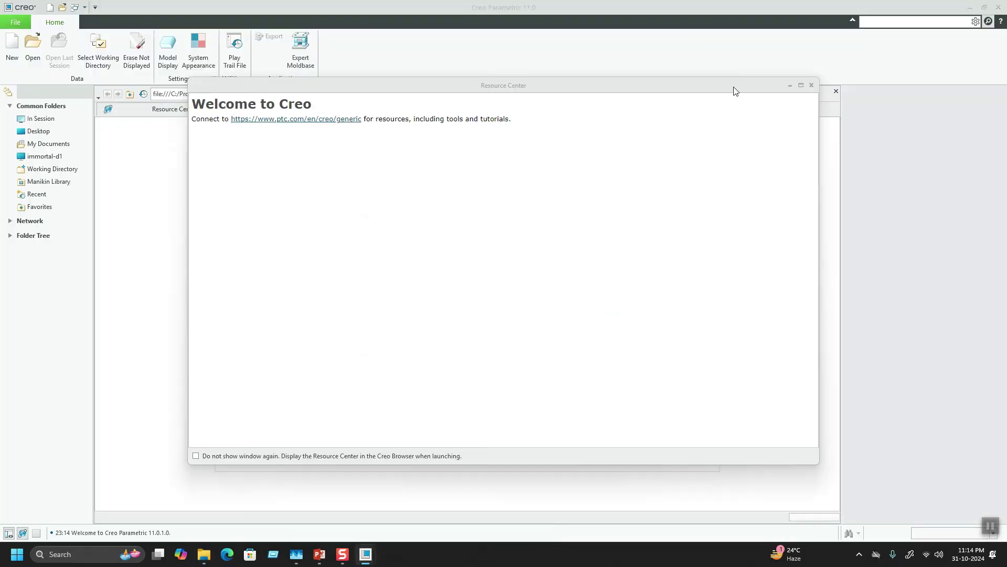
Decline the getting-started content and try to play back the trail file New.txt from the working directory.
{"action": "left_click", "coordinate": [955, 93]}
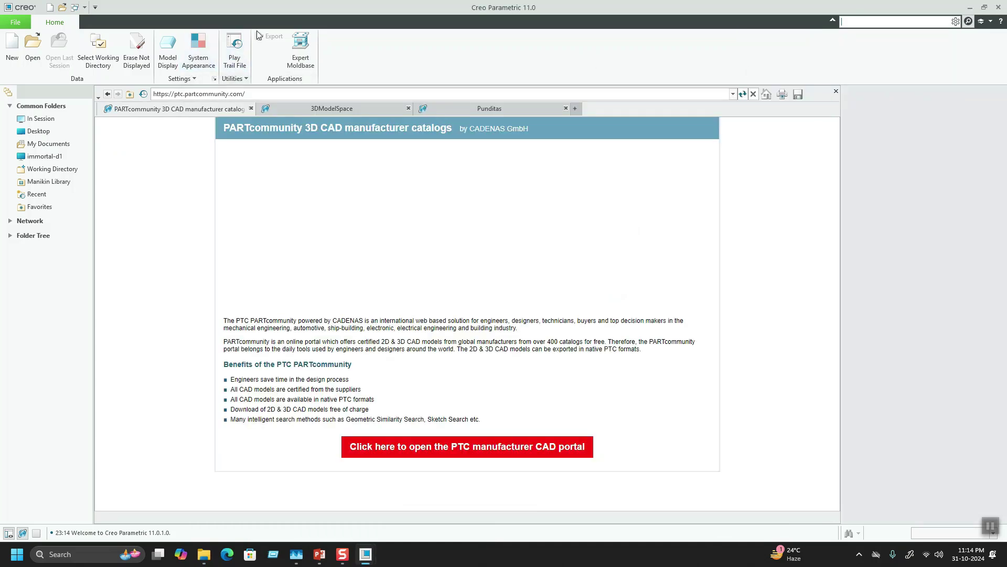
{"action": "left_click", "coordinate": [242, 68]}
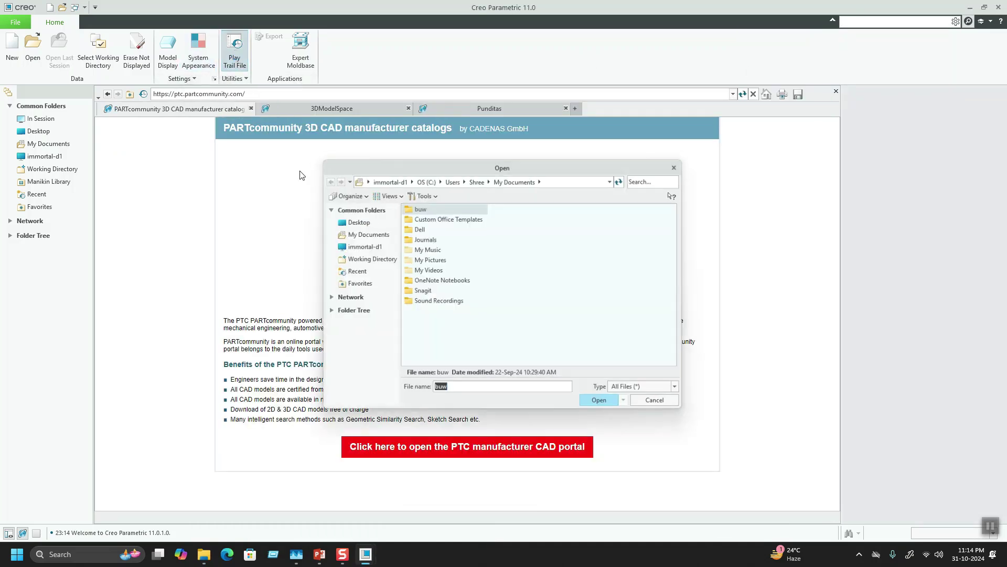
{"action": "left_click", "coordinate": [362, 263]}
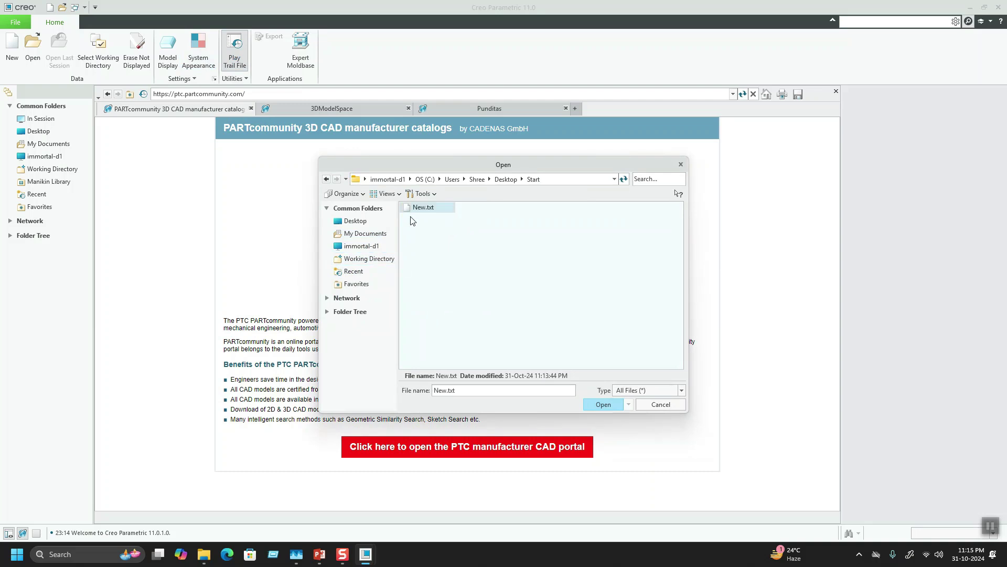
{"action": "left_click", "coordinate": [604, 404]}
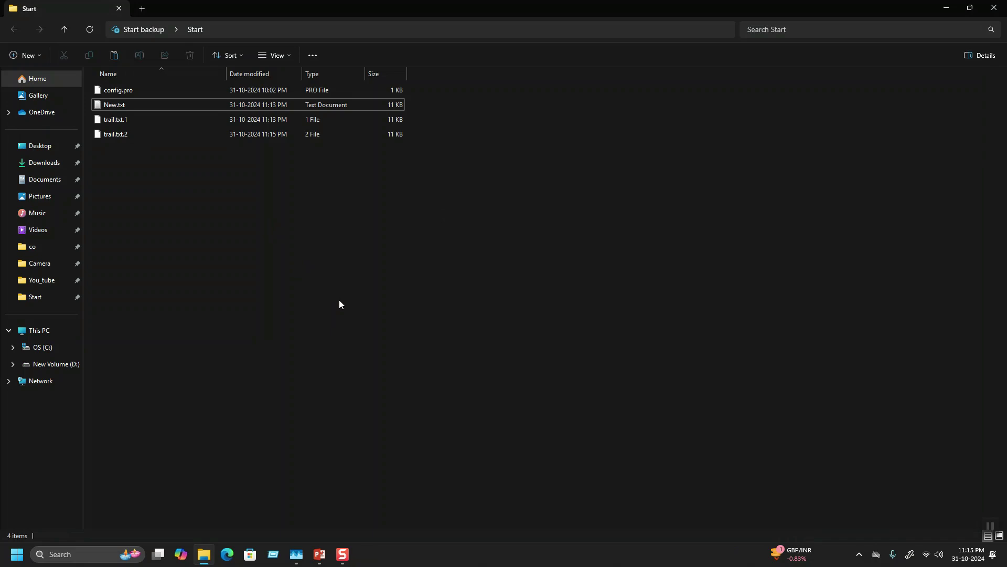
Switch to File Explorer, open New.txt from the Start folder in Notepad and go to its closing lines.
{"action": "left_click", "coordinate": [151, 105]}
{"action": "right_click", "coordinate": [151, 104]}
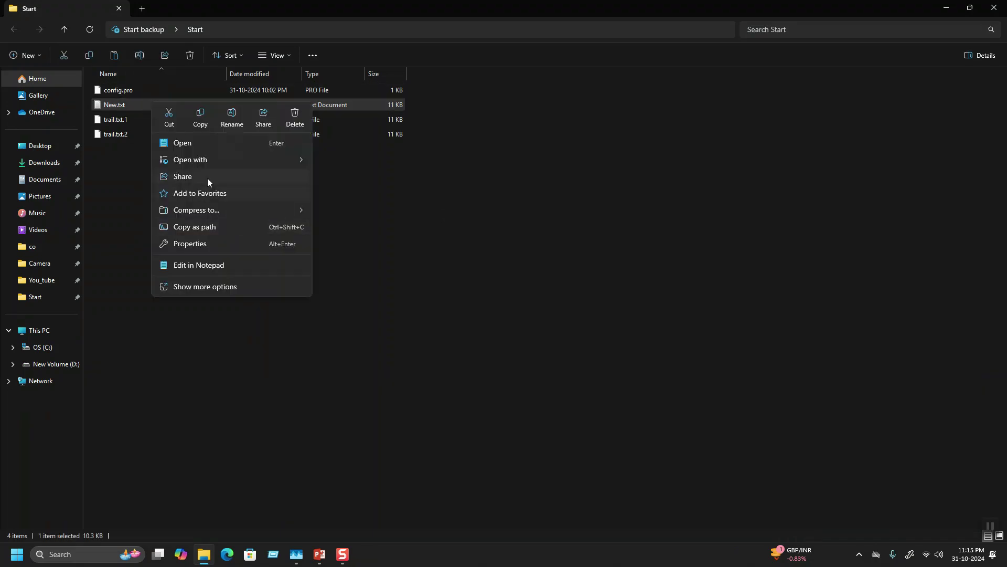
{"action": "left_click", "coordinate": [196, 266]}
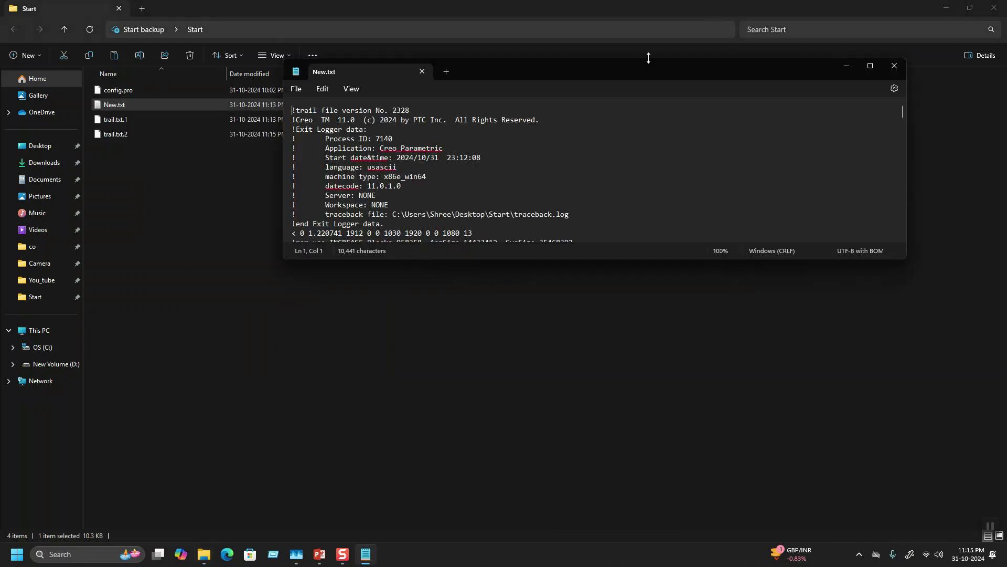
{"action": "double_click", "coordinate": [607, 71]}
{"action": "scroll", "coordinate": [500, 252], "scroll_direction": "down", "scroll_amount": 20}
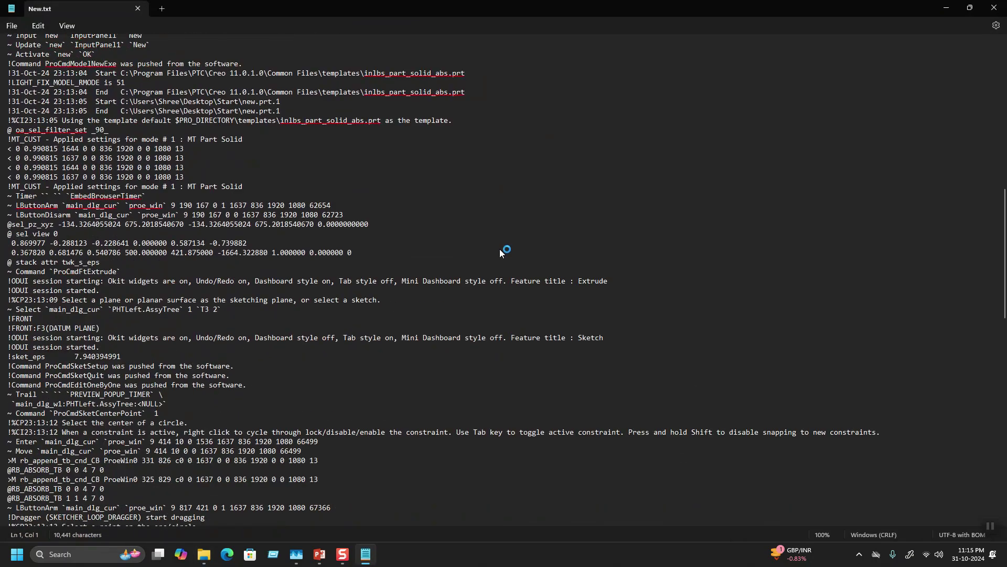
{"action": "scroll", "coordinate": [500, 252], "scroll_direction": "down", "scroll_amount": 3}
{"action": "left_click", "coordinate": [294, 401]}
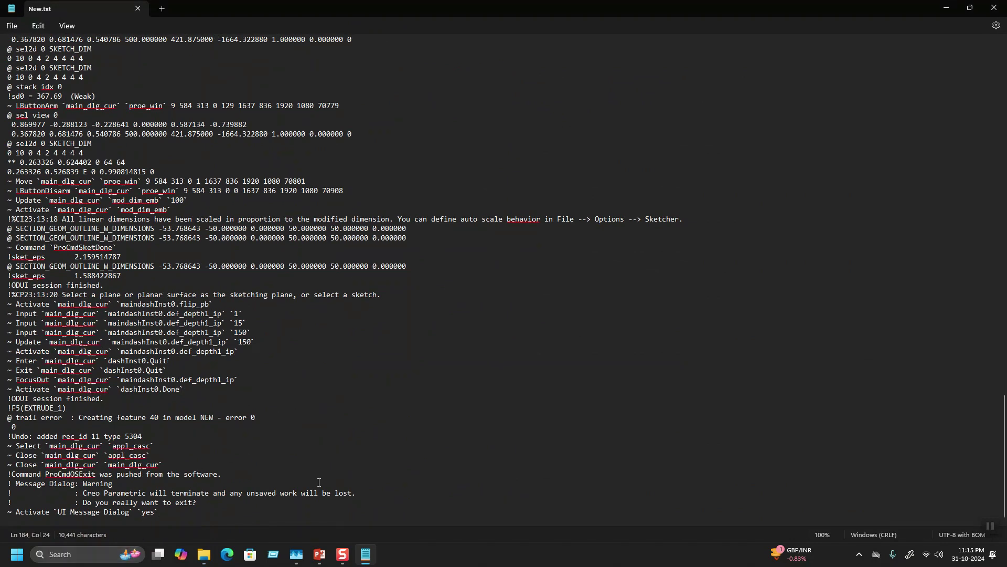
Examine the session-exit commands at the end of New.txt and the ProCmdSketDone command line above them.
{"action": "left_click_drag", "start_coordinate": [171, 512], "coordinate": [131, 503]}
{"action": "left_click", "coordinate": [169, 518]}
{"action": "left_click_drag", "start_coordinate": [176, 516], "coordinate": [4, 446]}
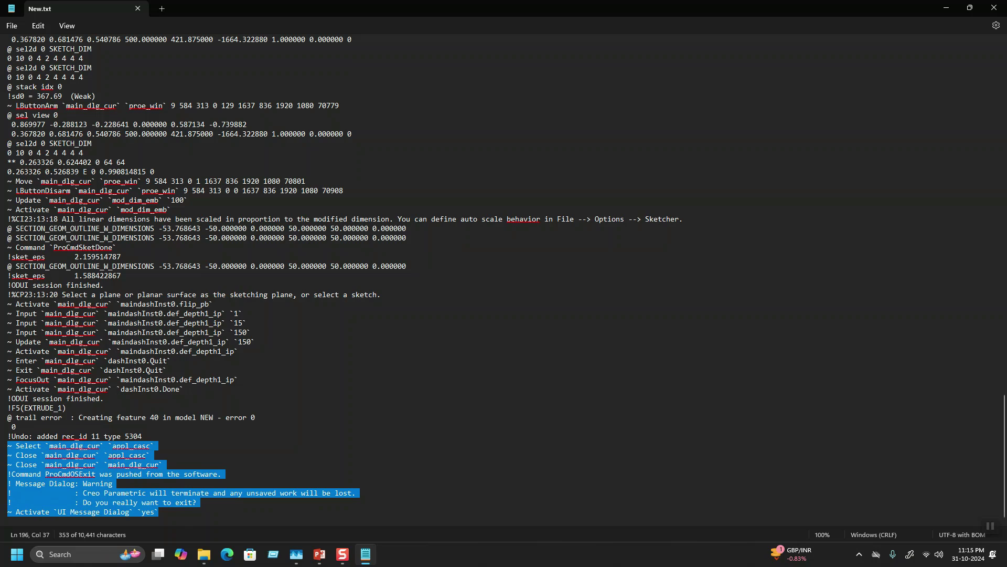
{"action": "left_click", "coordinate": [41, 464]}
{"action": "left_click_drag", "start_coordinate": [167, 518], "coordinate": [3, 460]}
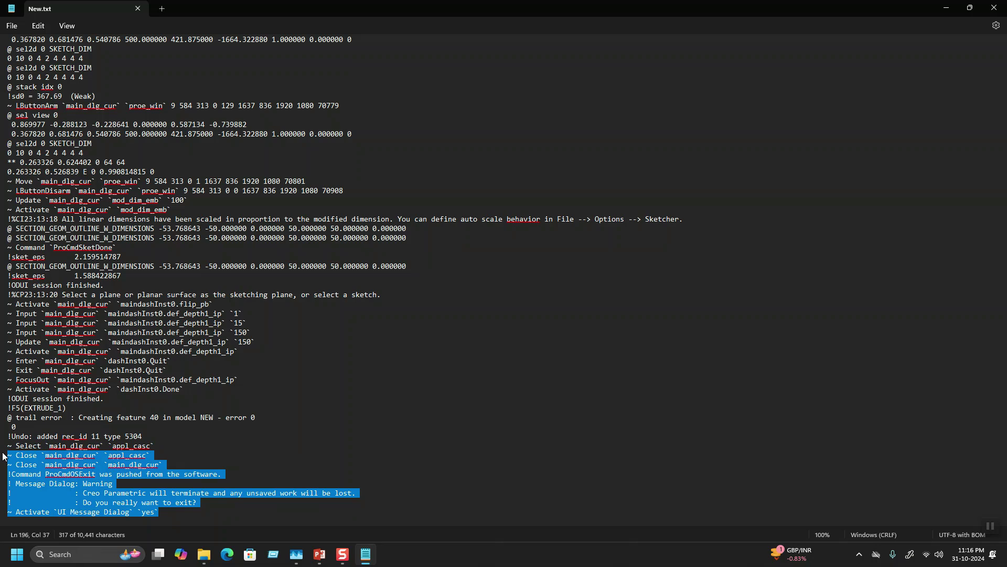
{"action": "left_click_drag", "start_coordinate": [123, 247], "coordinate": [7, 247]}
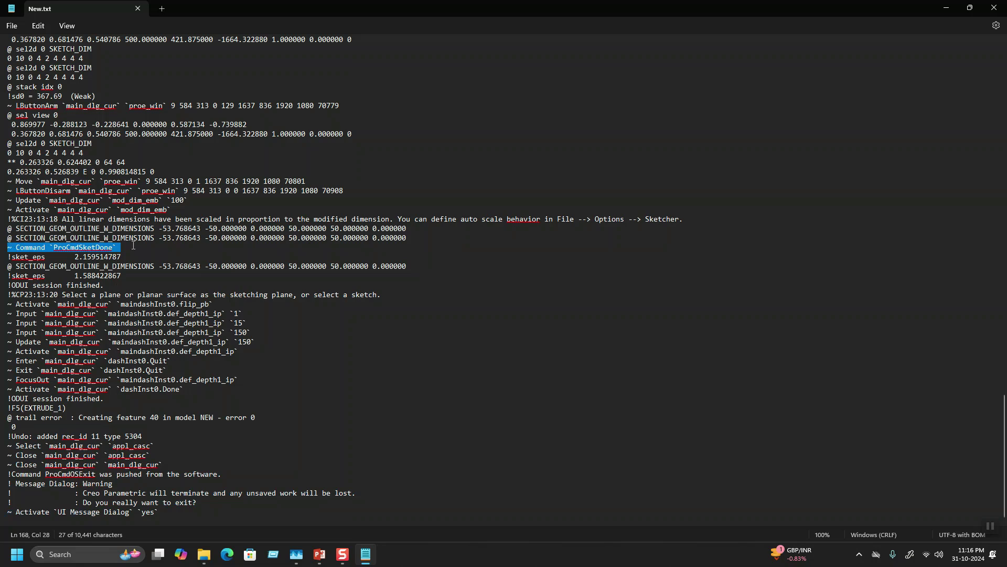
{"action": "left_click", "coordinate": [415, 236]}
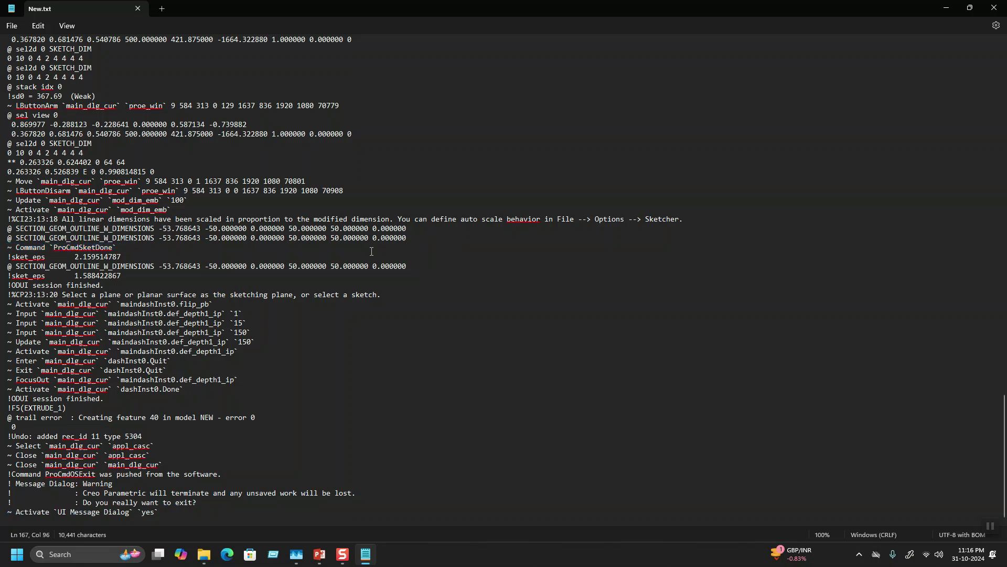
Delete the final lines of New.txt, from Close `main_dlg_cur` `appl_casc` through Activate `UI Message Dialog` `yes`, and save the file.
{"action": "left_click_drag", "start_coordinate": [173, 512], "coordinate": [4, 457]}
{"action": "key", "text": "BackSpace"}
{"action": "key", "text": "BackSpace"}
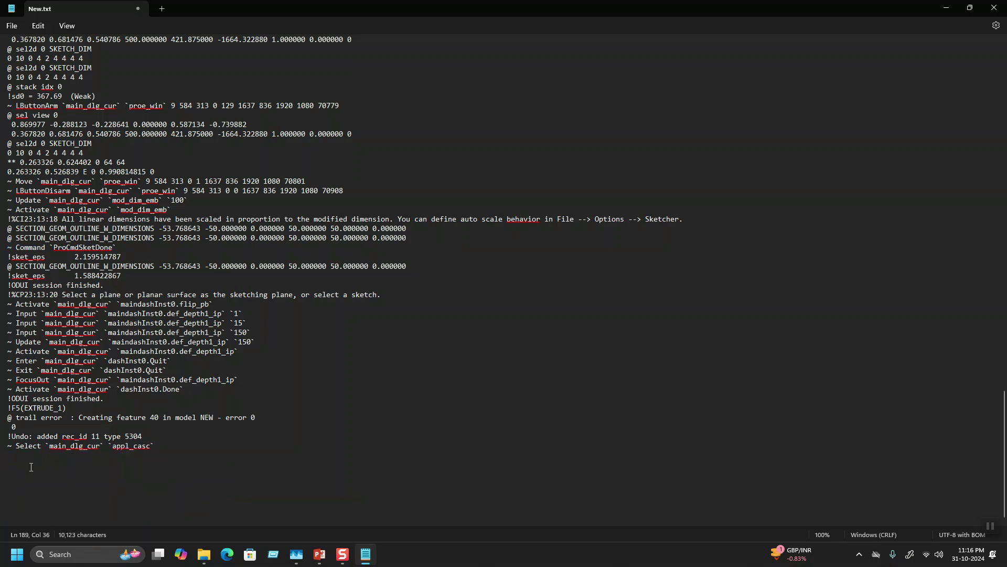
{"action": "left_click", "coordinate": [11, 26]}
{"action": "left_click", "coordinate": [21, 96]}
{"action": "left_click", "coordinate": [947, 9]}
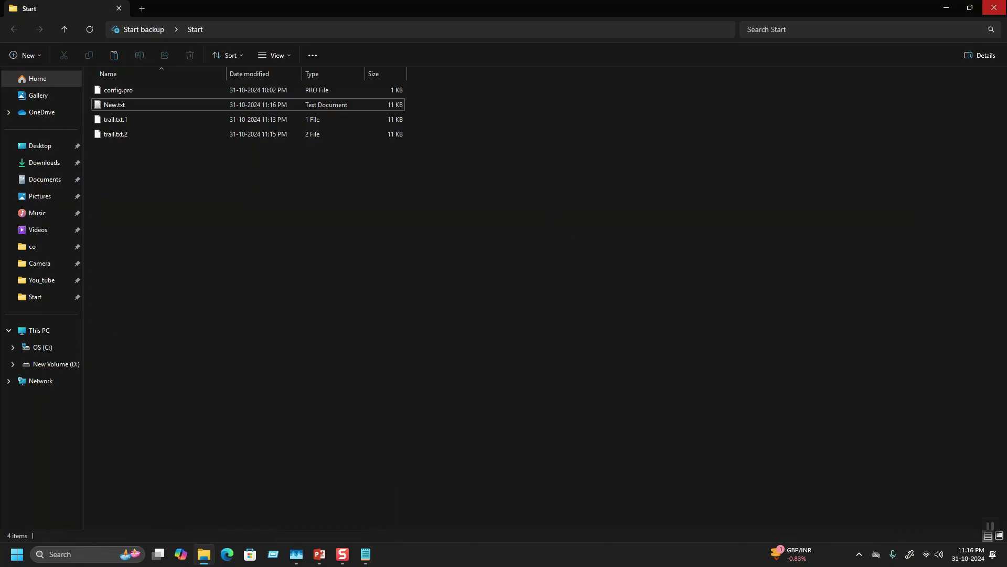
Minimize the Start folder window, relaunch Creo Parametric from the desktop and dismiss its mapkeys and getting-started messages.
{"action": "left_click", "coordinate": [947, 8]}
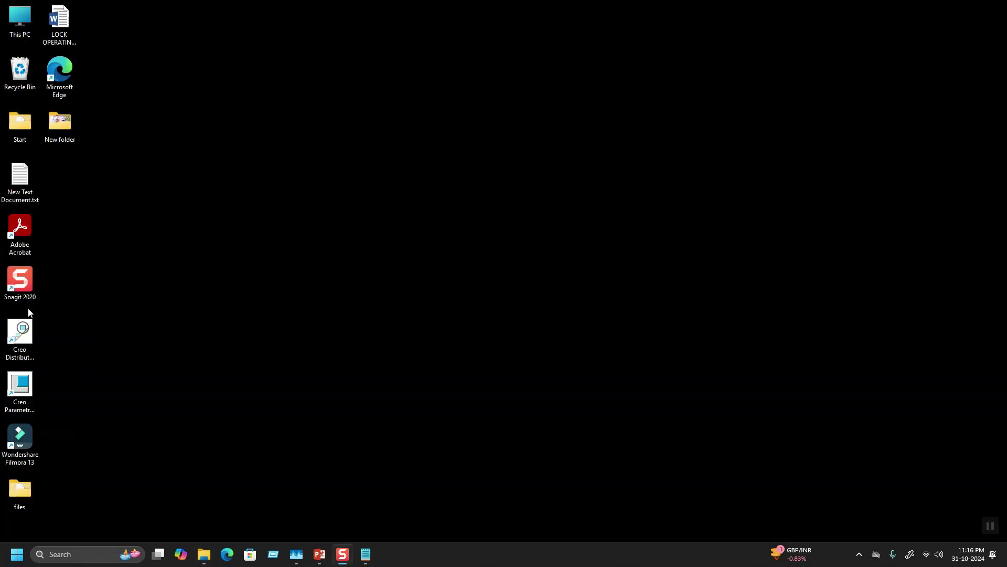
{"action": "double_click", "coordinate": [24, 391]}
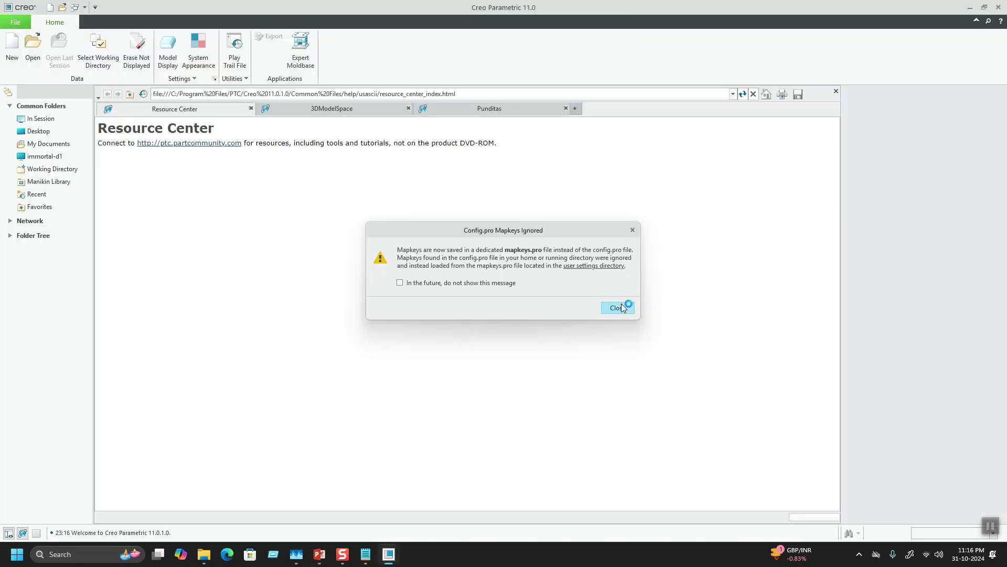
{"action": "left_click", "coordinate": [617, 307]}
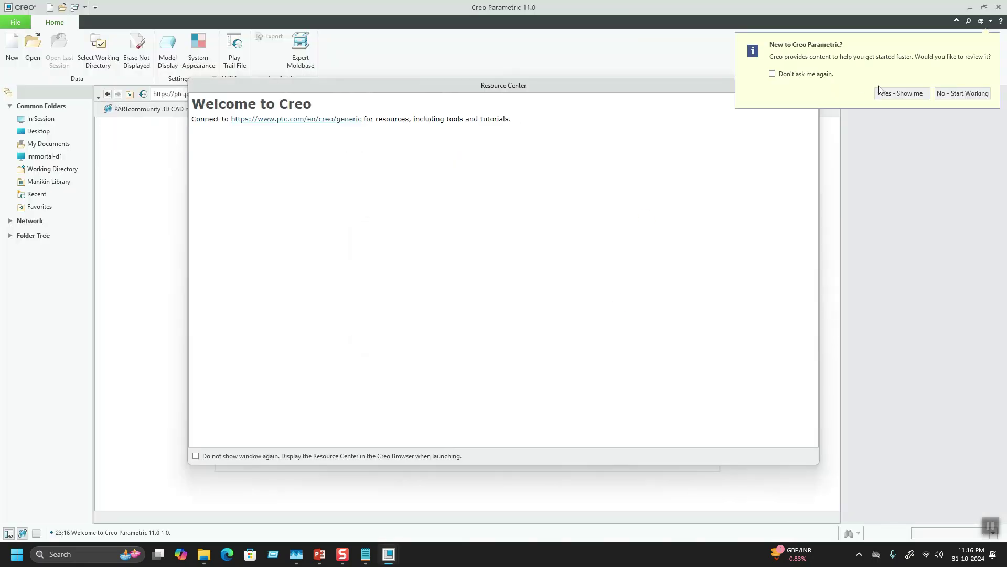
{"action": "left_click", "coordinate": [963, 93]}
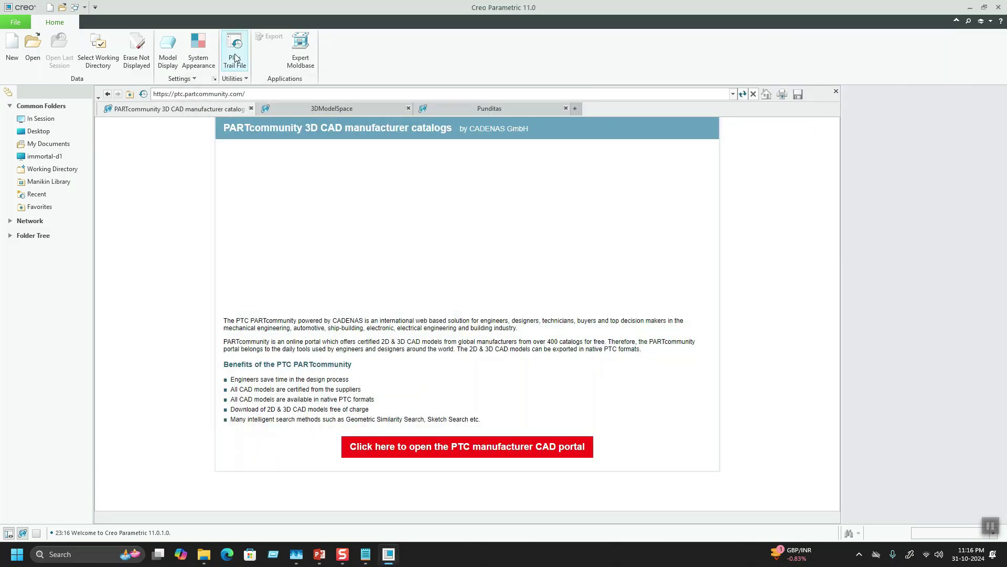
Play back the edited trail file New.txt from the working directory to rebuild the lost part.
{"action": "left_click", "coordinate": [234, 52]}
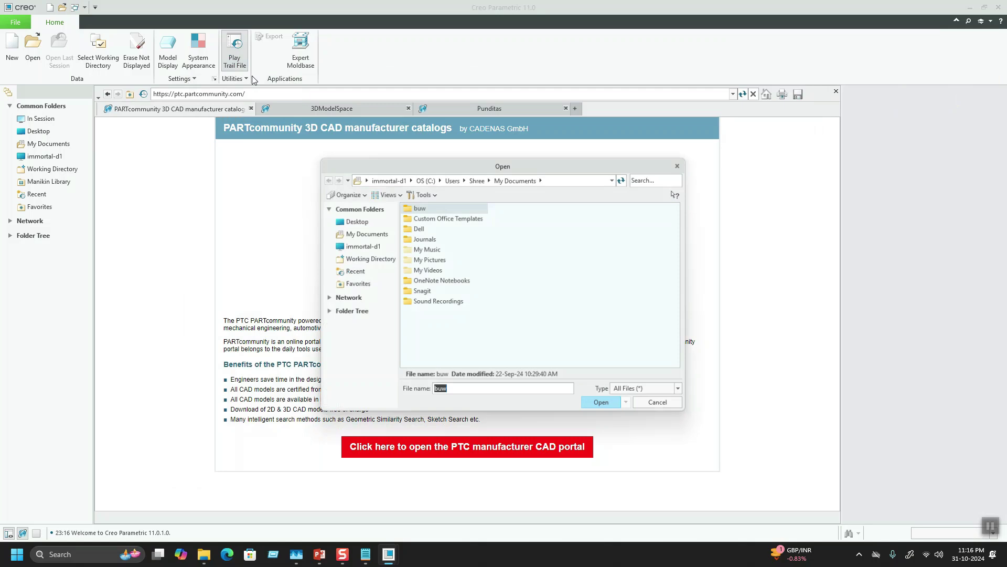
{"action": "left_click", "coordinate": [369, 260]}
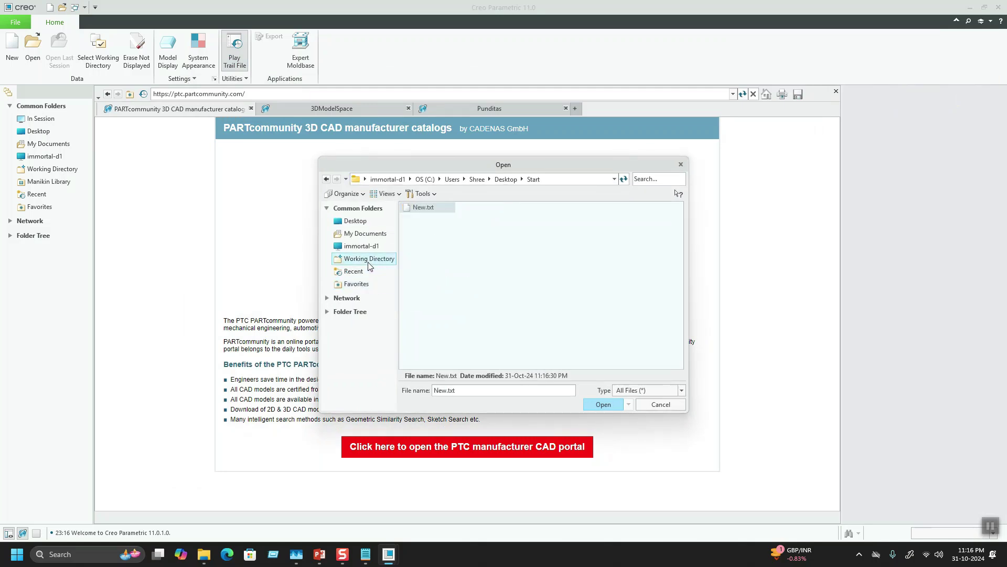
{"action": "left_click", "coordinate": [421, 207]}
{"action": "left_click", "coordinate": [603, 404]}
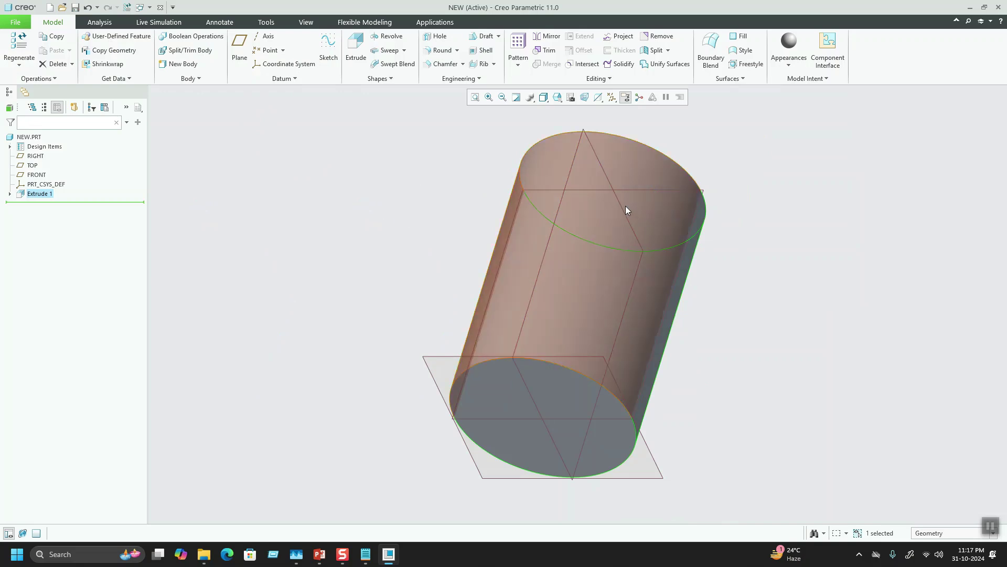
Inspect the recovered cylinder from another angle and look at the Save As options for the part.
{"action": "left_click", "coordinate": [744, 264]}
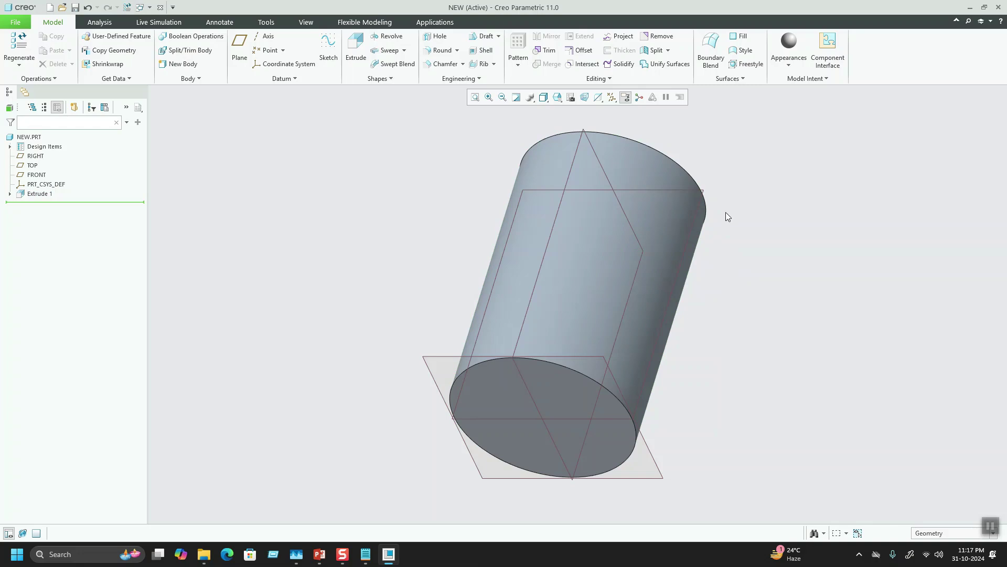
{"action": "middle_click_drag", "start_coordinate": [596, 220], "coordinate": [604, 261]}
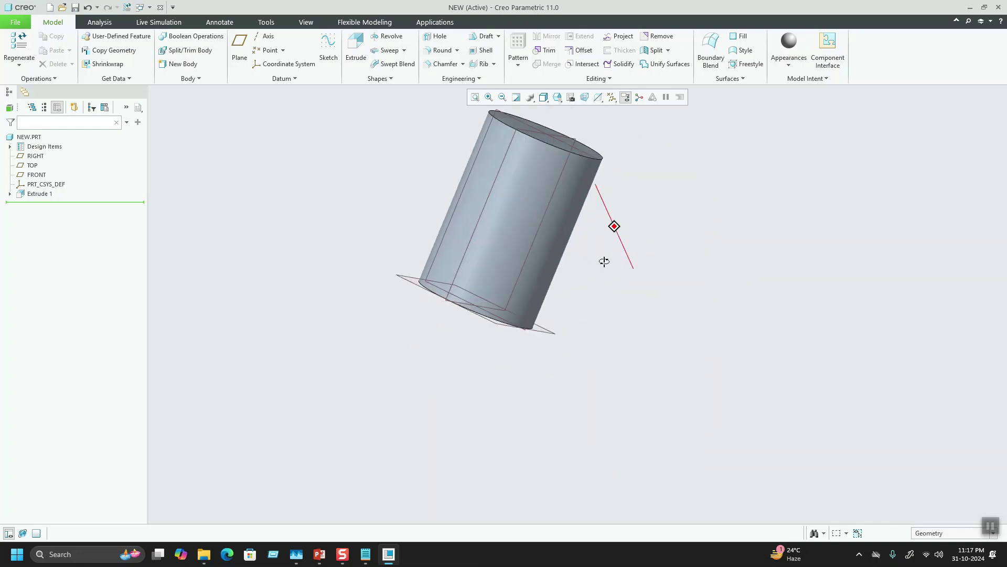
{"action": "left_click", "coordinate": [16, 22]}
{"action": "mouse_move", "coordinate": [37, 108]}
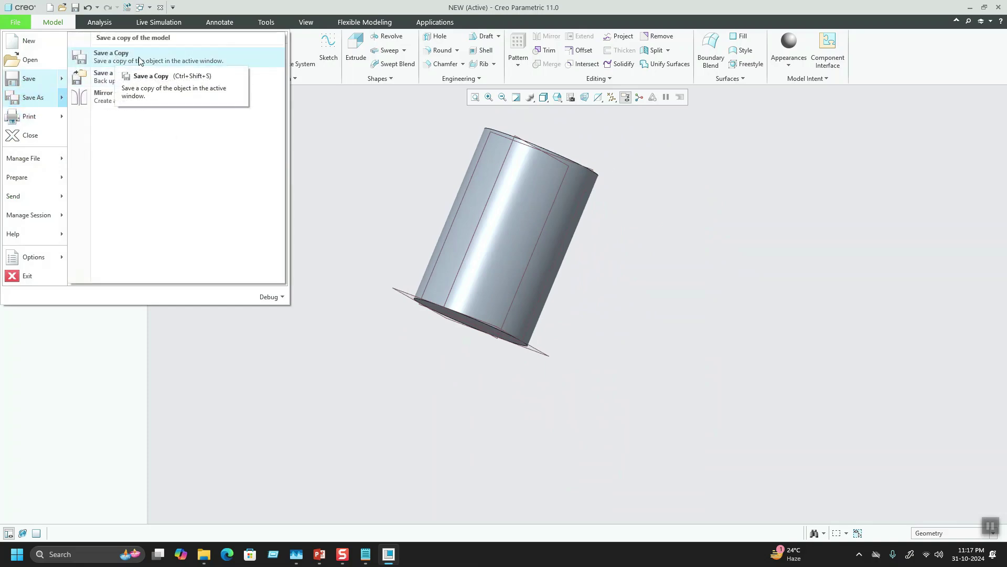
{"action": "left_click", "coordinate": [342, 146]}
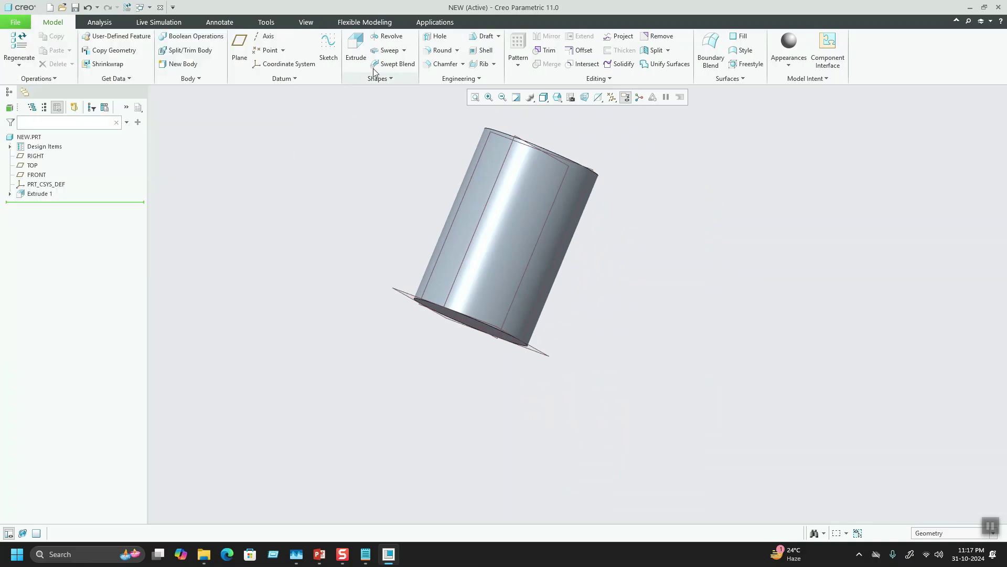
Try to round the circular edge at one end of the cylinder with a radius of about 26.81.
{"action": "left_click", "coordinate": [447, 51]}
{"action": "middle_click_drag", "start_coordinate": [561, 177], "coordinate": [585, 164]}
{"action": "left_click", "coordinate": [538, 140]}
{"action": "left_click_drag", "start_coordinate": [529, 128], "coordinate": [443, 142]}
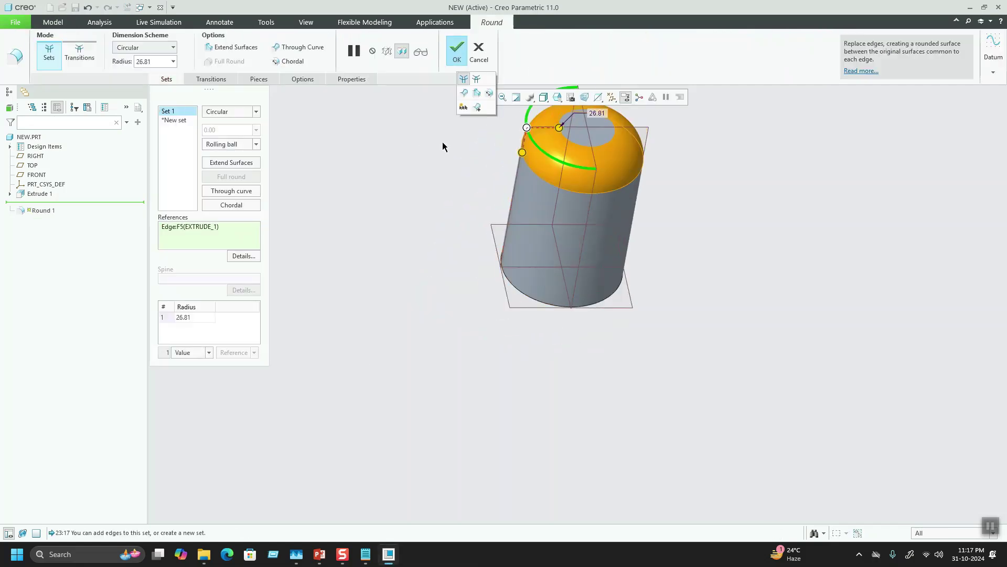
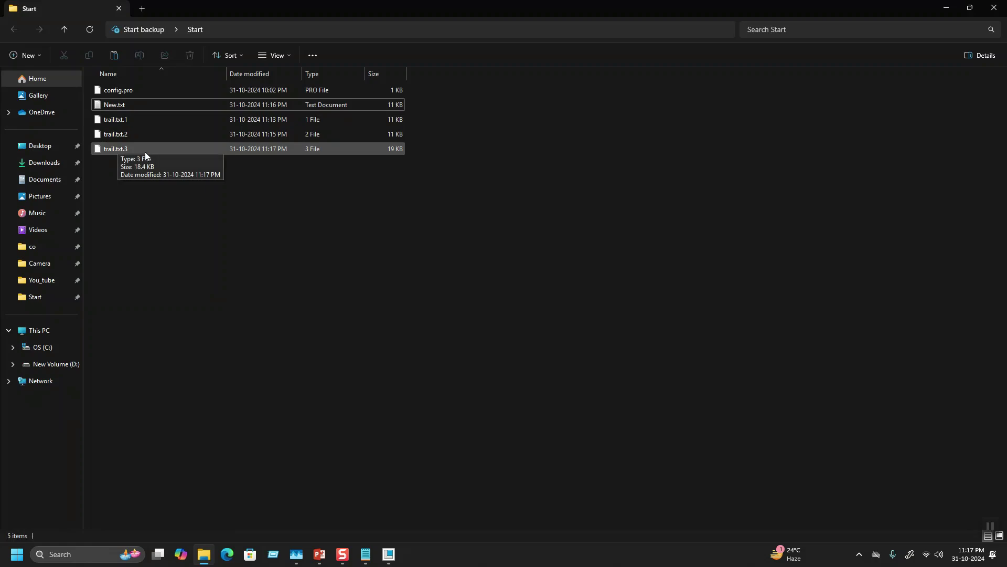
Examine New.txt and the numbered trail files in the Start folder in File Explorer.
{"action": "left_click_drag", "start_coordinate": [307, 245], "coordinate": [108, 108]}
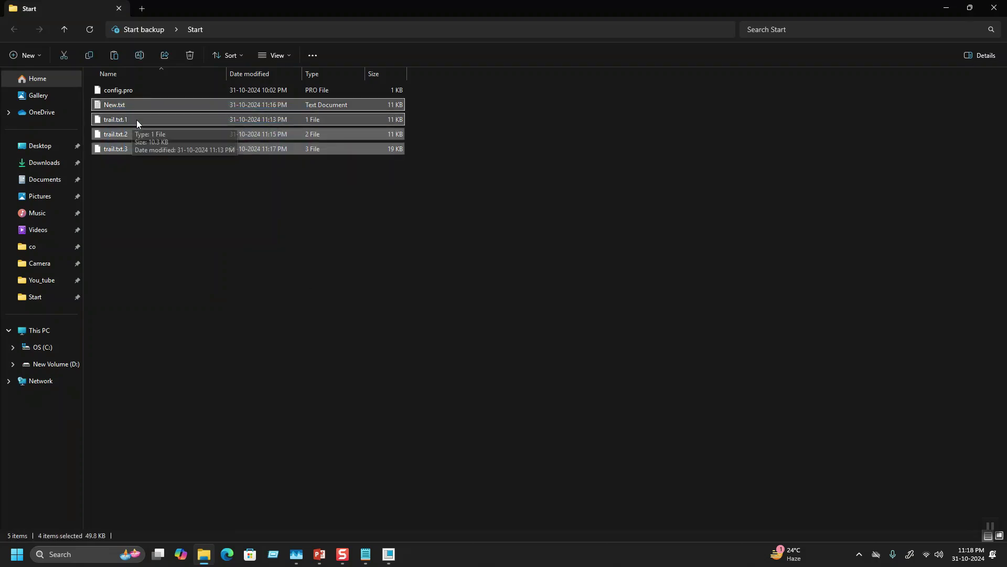
{"action": "left_click", "coordinate": [263, 183]}
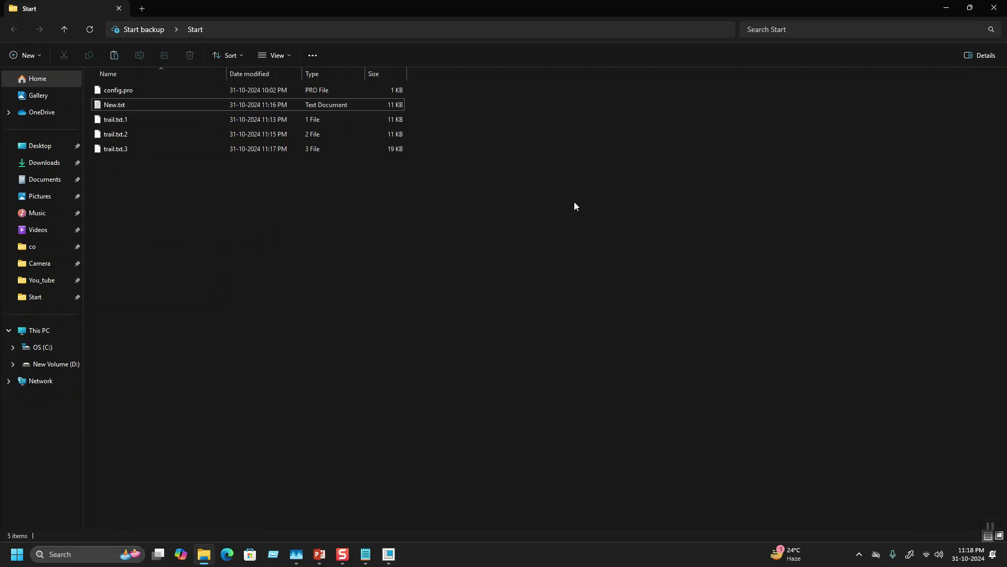
{"action": "left_click", "coordinate": [947, 8]}
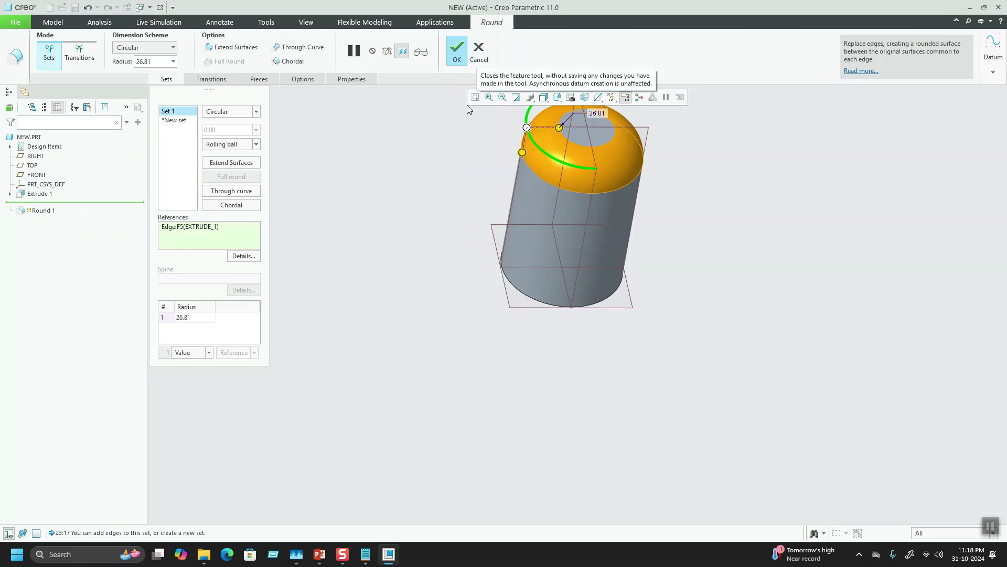
Return to Creo and cancel the unfinished round on the cylinder, discarding its settings.
{"action": "left_click", "coordinate": [484, 48]}
{"action": "left_click", "coordinate": [497, 296]}
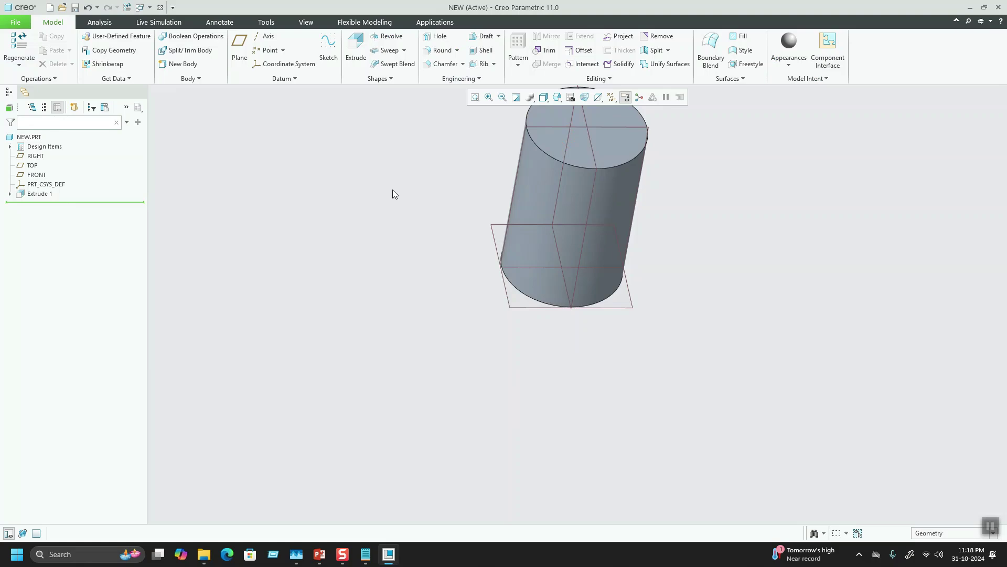
{"action": "scroll", "coordinate": [402, 343], "scroll_direction": "down", "scroll_amount": 3}
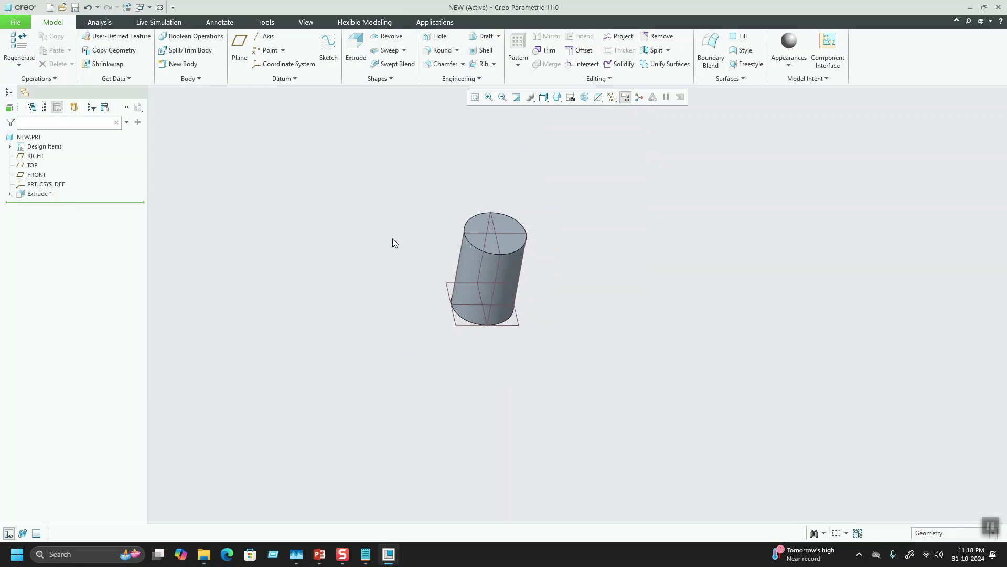
{"action": "scroll", "coordinate": [351, 248], "scroll_direction": "up", "scroll_amount": 1}
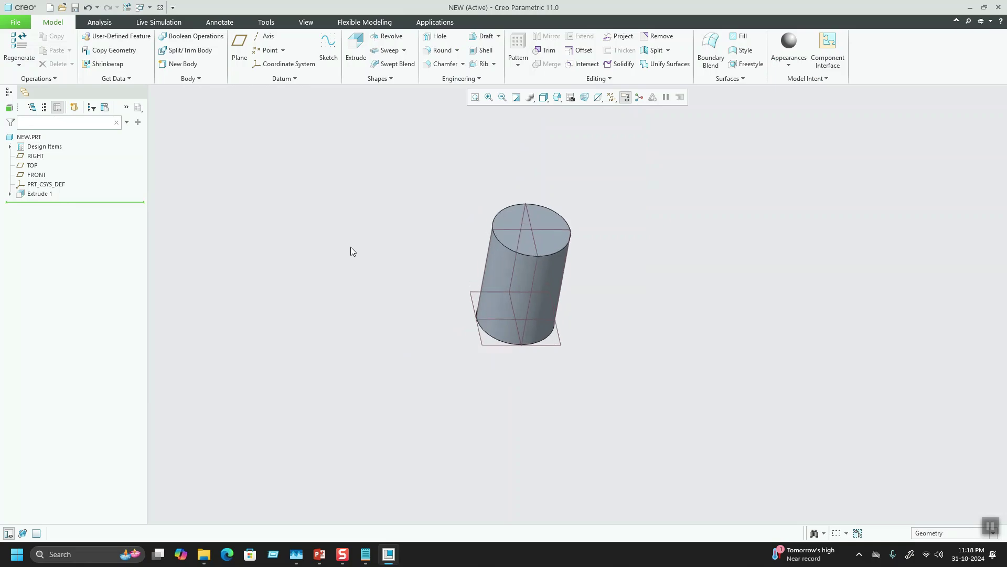